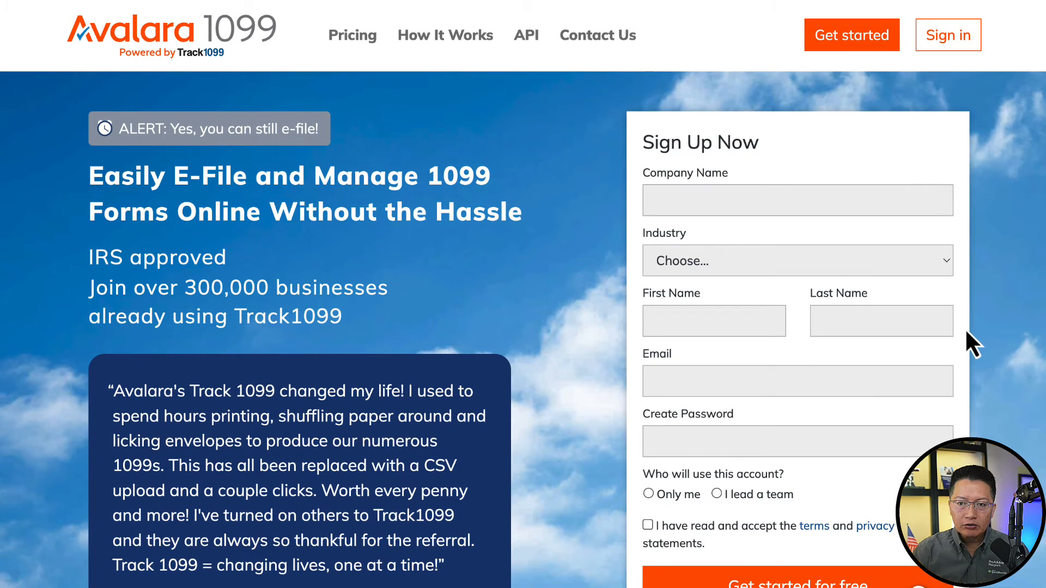
- Sign in to Avalara 1099 with the account e-mail and password
{"action": "left_click", "coordinate": [951, 39]}
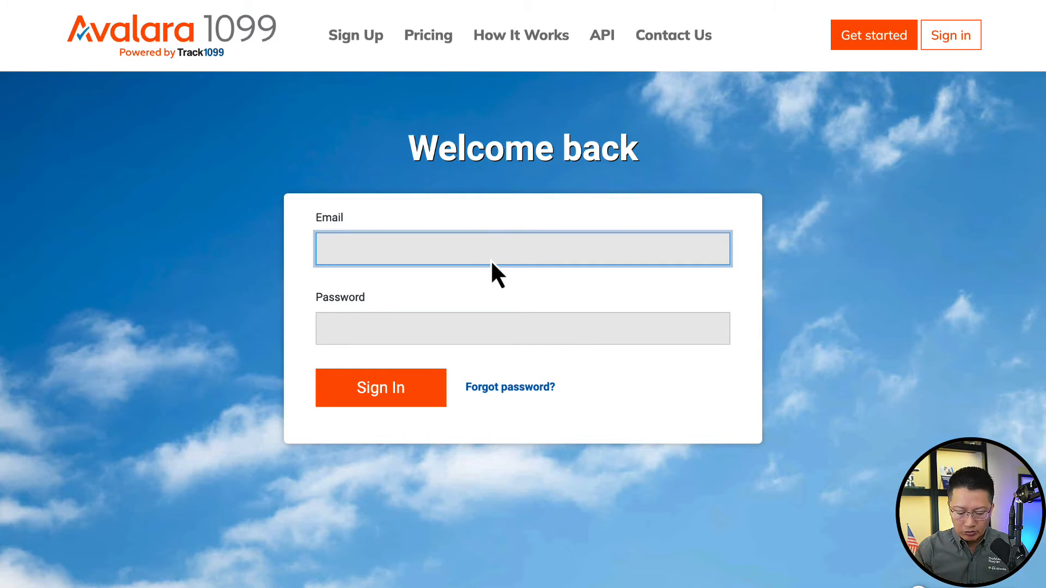
{"action": "type", "text": "[unreadable]"}
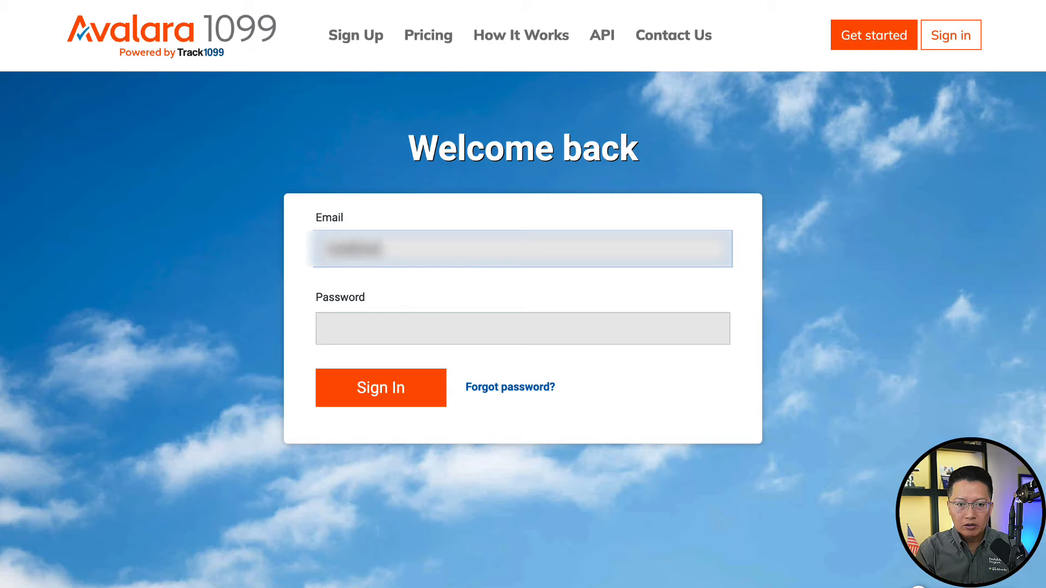
{"action": "type", "text": "[unreadable]"}
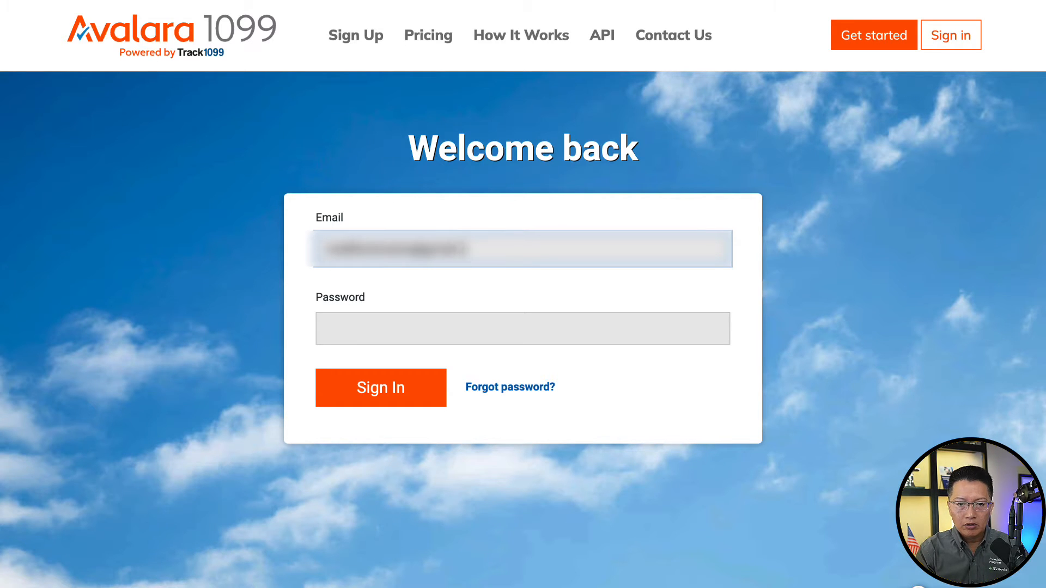
{"action": "type", "text": "[unreadable]"}
{"action": "key", "text": "Tab"}
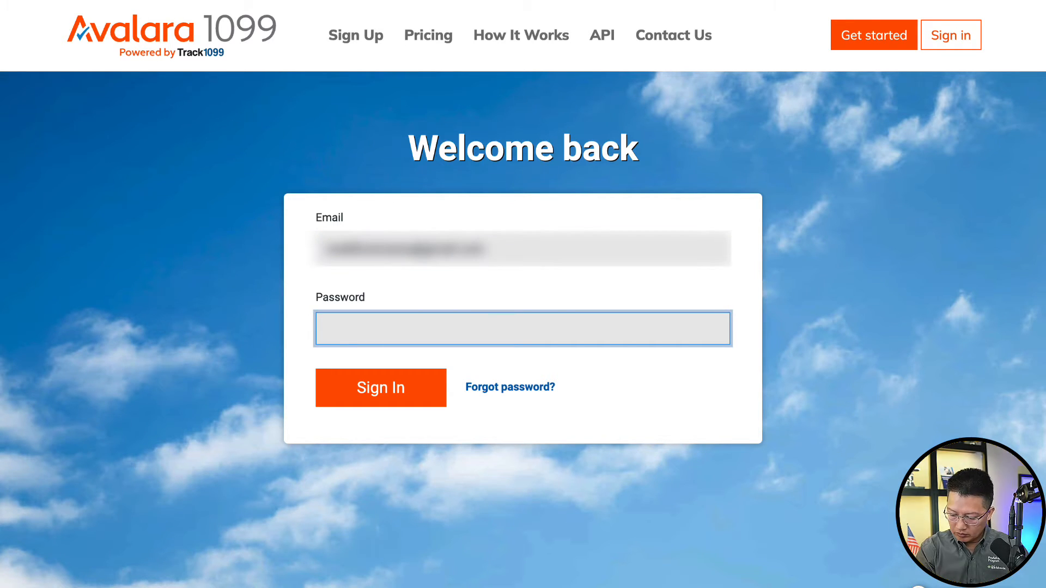
{"action": "type", "text": "•••••••"}
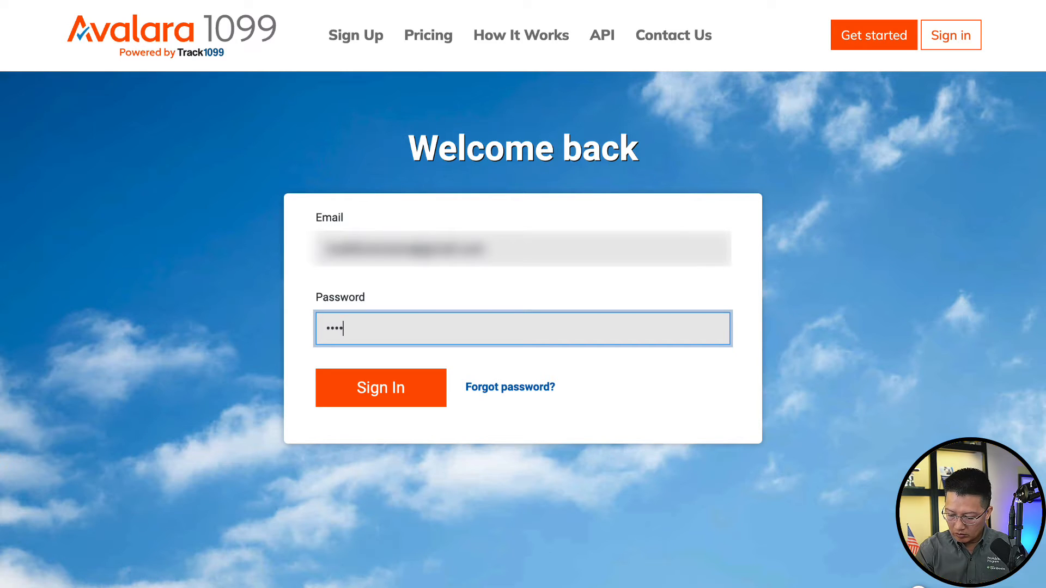
{"action": "type", "text": "••••••••"}
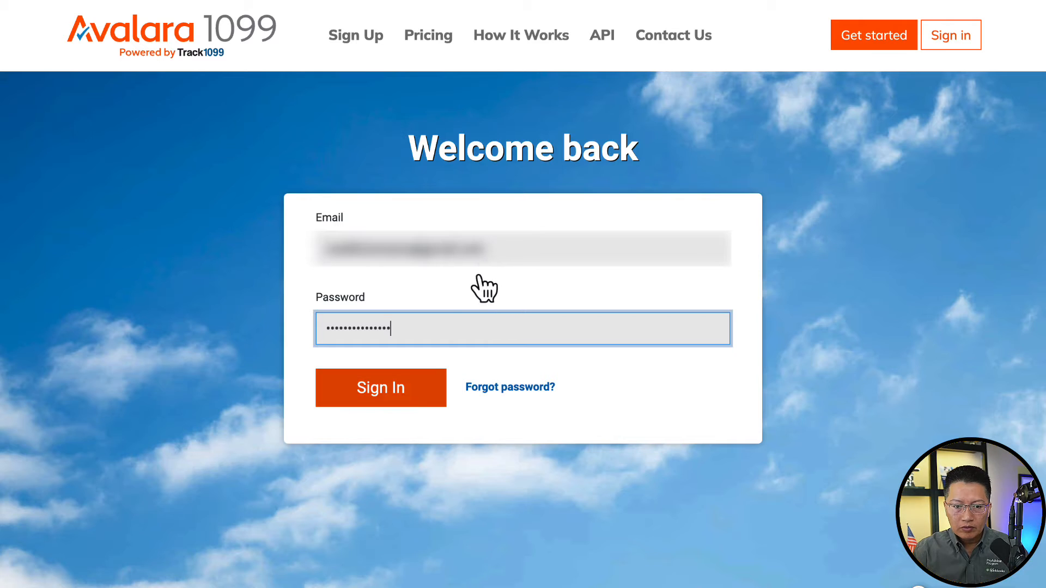
{"action": "left_click", "coordinate": [388, 389]}
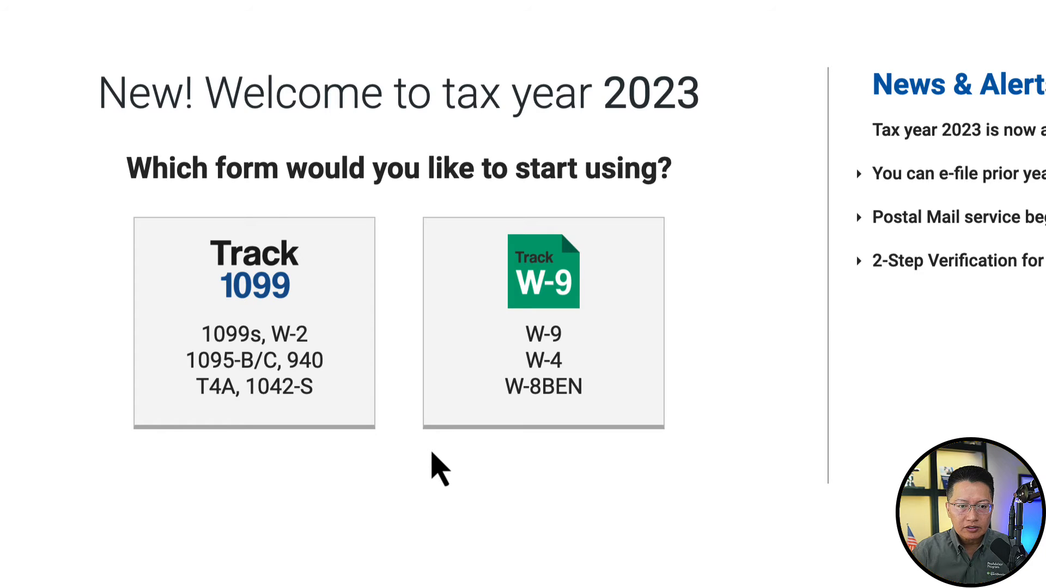
- Open Track 1099 forms and look over the Add New Payer options
{"action": "left_click", "coordinate": [283, 303]}
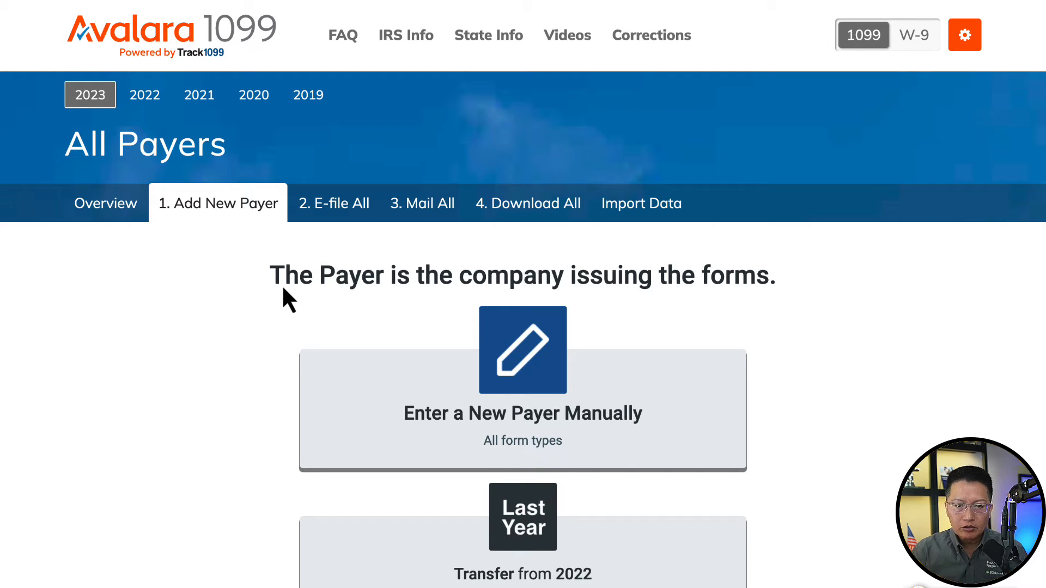
{"action": "scroll", "coordinate": [283, 289], "scroll_direction": "down", "scroll_amount": 2}
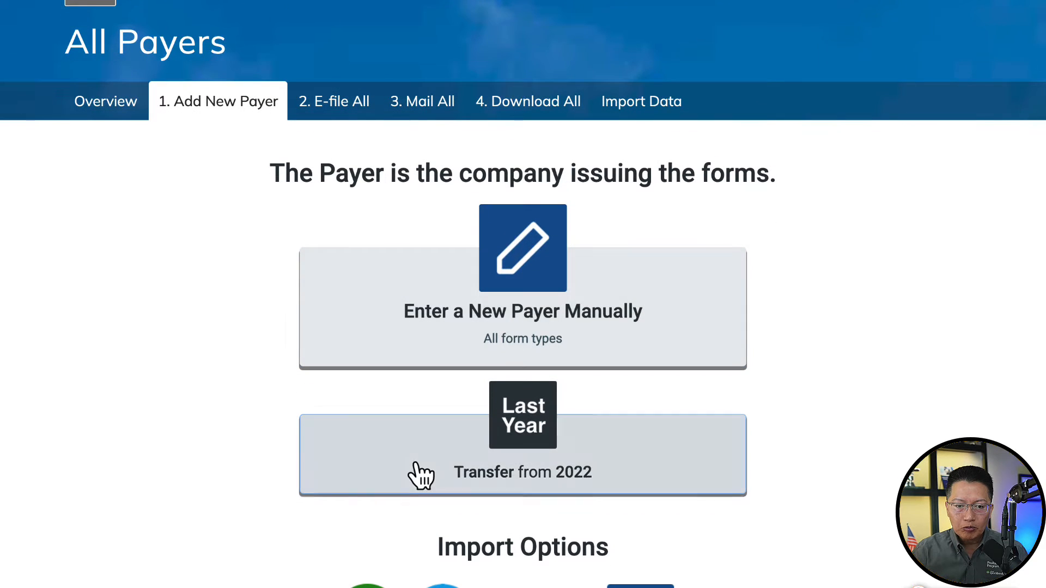
{"action": "scroll", "coordinate": [421, 477], "scroll_direction": "down", "scroll_amount": 3}
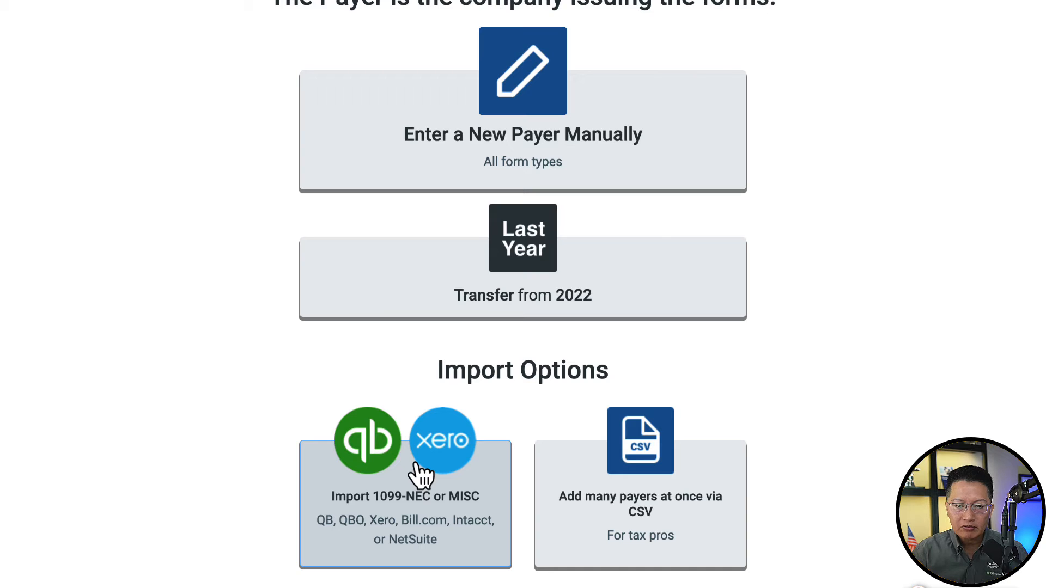
{"action": "scroll", "coordinate": [420, 475], "scroll_direction": "up", "scroll_amount": 2}
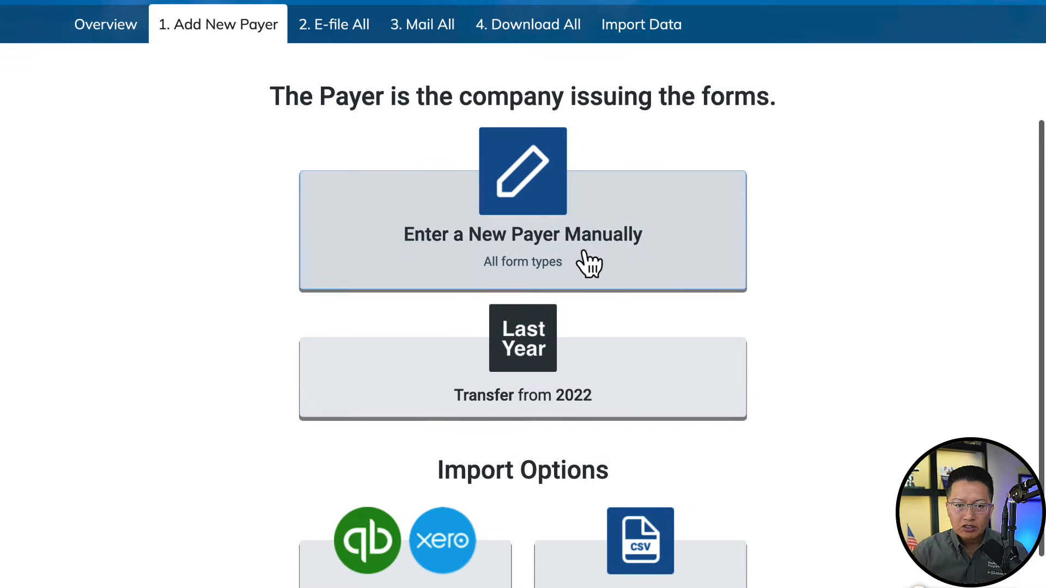
- Start a manual payer named Loyola University Chicago and enter its federal ID number
{"action": "left_click", "coordinate": [588, 264]}
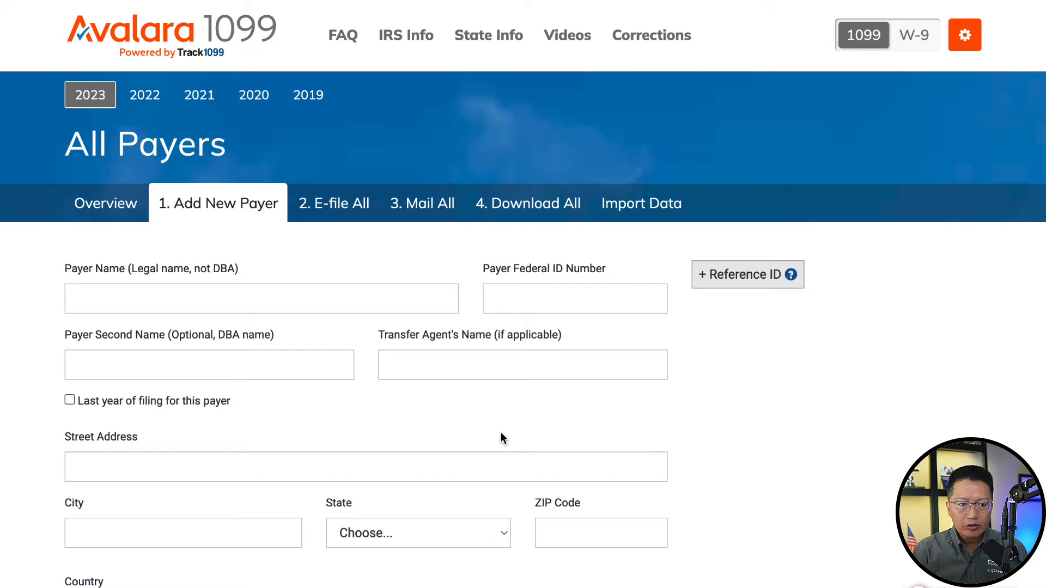
{"action": "left_click", "coordinate": [323, 298]}
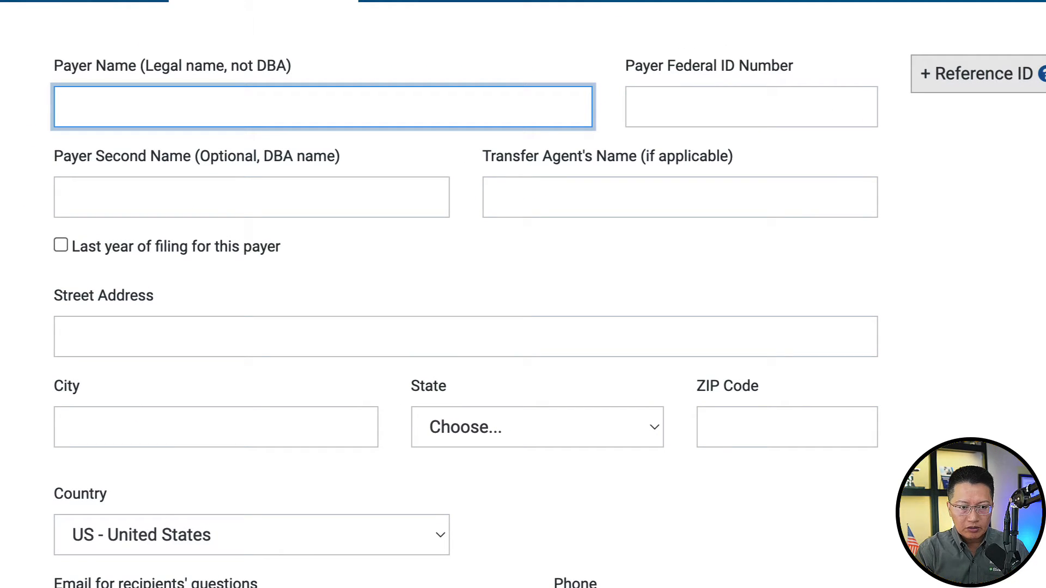
{"action": "type", "text": "Loyola U"}
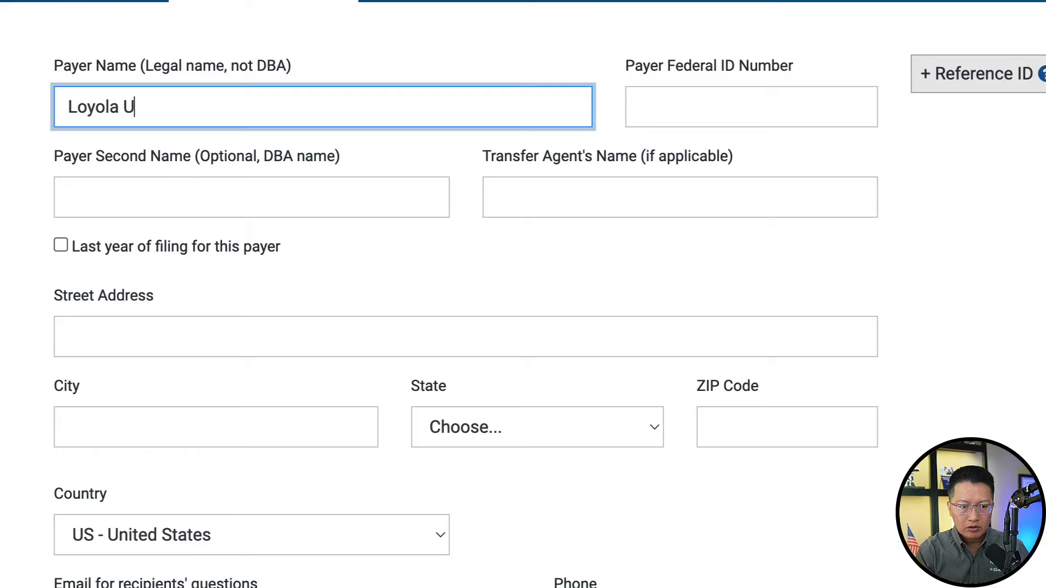
{"action": "type", "text": "niversity C"}
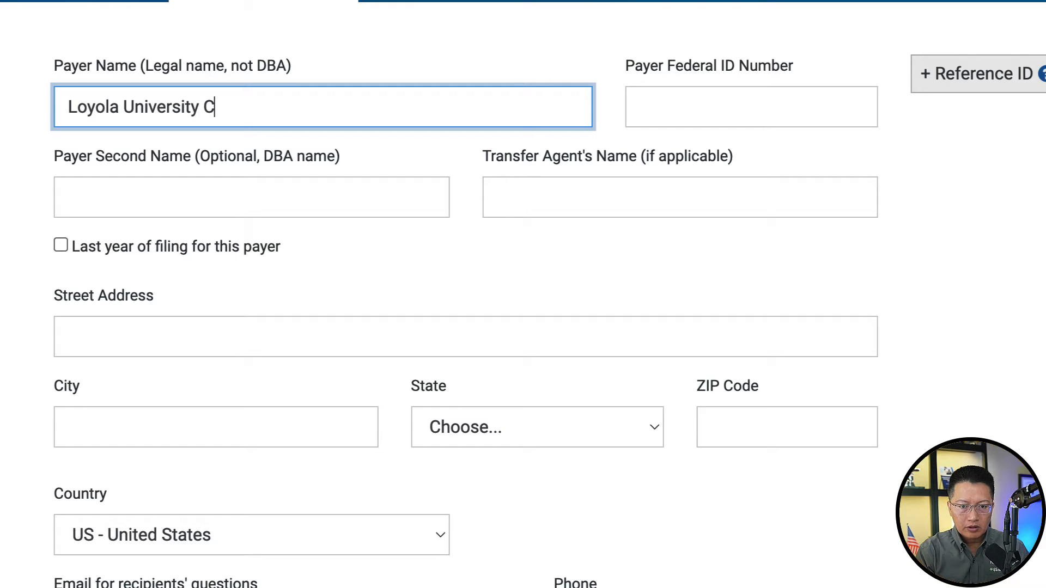
{"action": "type", "text": "hicago"}
{"action": "key", "text": "Tab"}
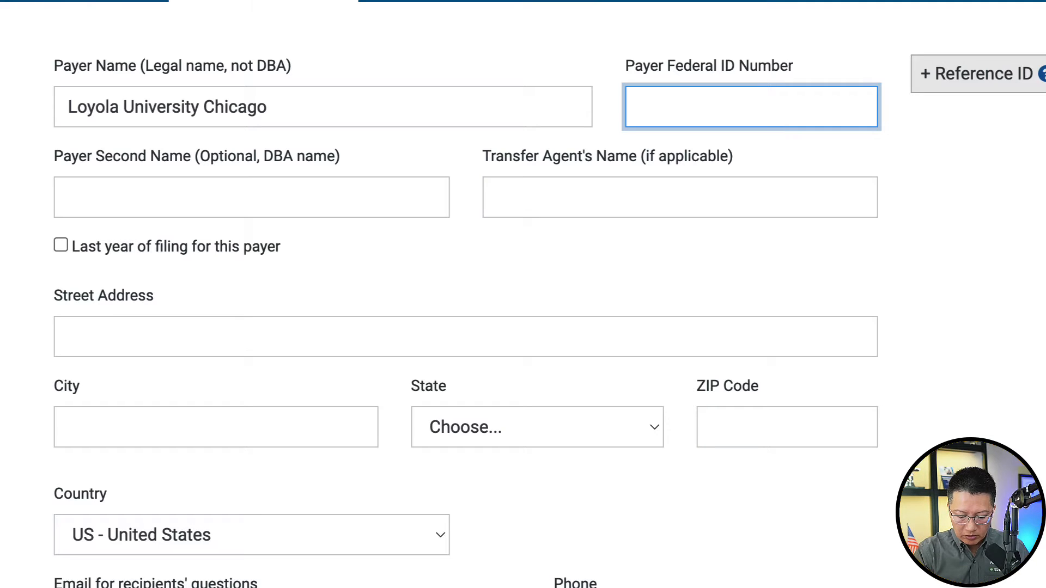
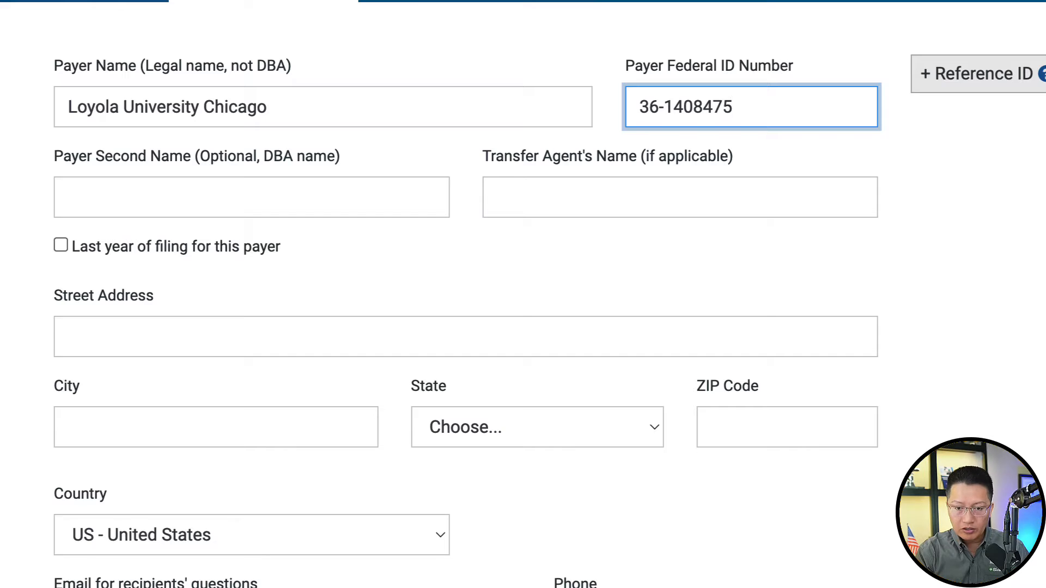
{"action": "key", "text": "Tab"}
{"action": "key", "text": "Tab"}
{"action": "key", "text": "Tab"}
{"action": "key", "text": "Tab"}
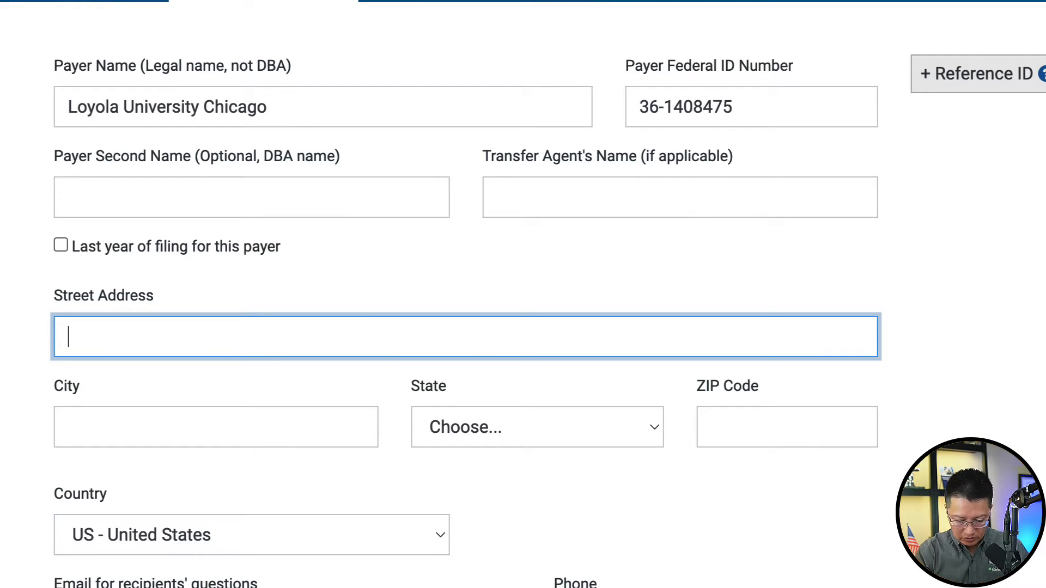
- Enter the payer's street address, city Chicago, state IL - Illinois and ZIP 60660
{"action": "type", "text": "1021"}
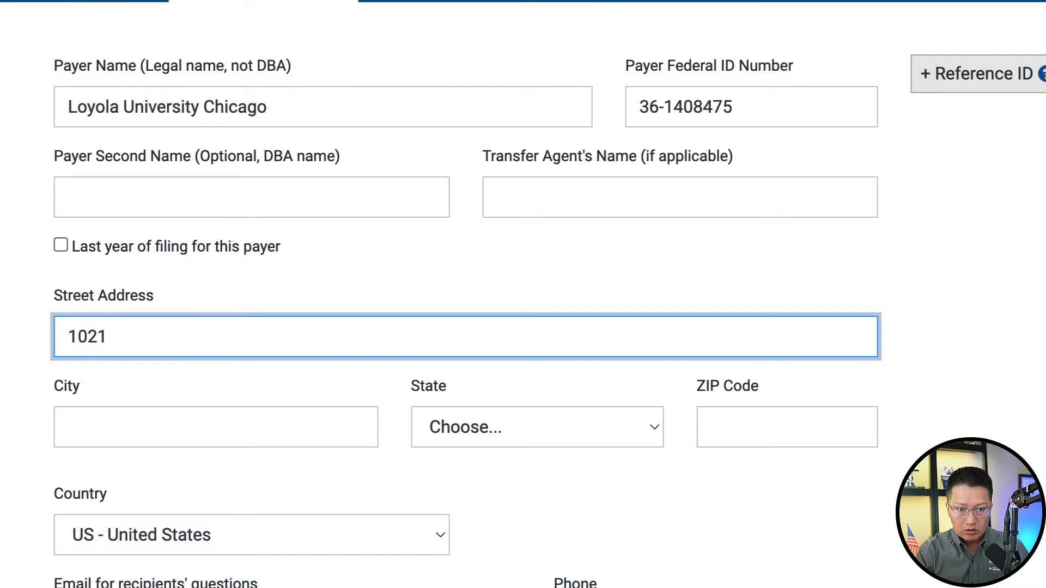
{"action": "key", "text": "BackSpace"}
{"action": "key", "text": "BackSpace"}
{"action": "type", "text": "3"}
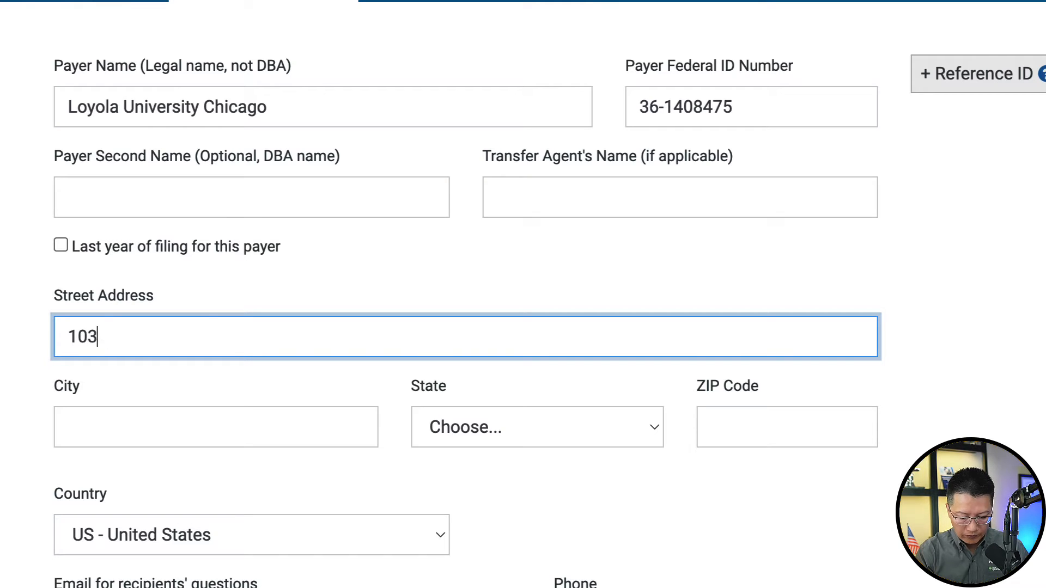
{"action": "type", "text": "2 "}
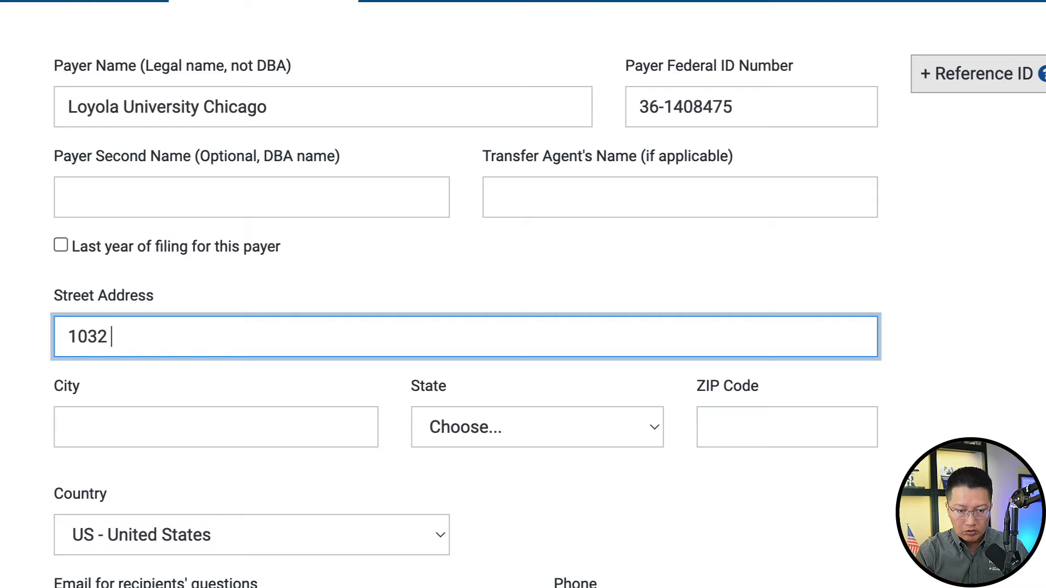
{"action": "type", "text": "@"}
{"action": "key", "text": "BackSpace"}
{"action": "type", "text": "W "}
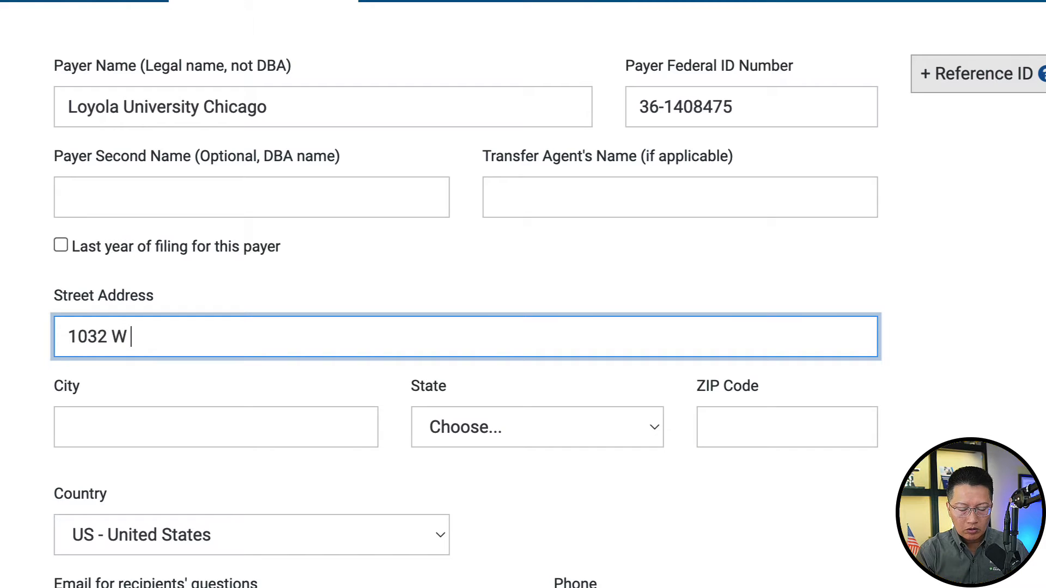
{"action": "type", "text": "Sheridan"}
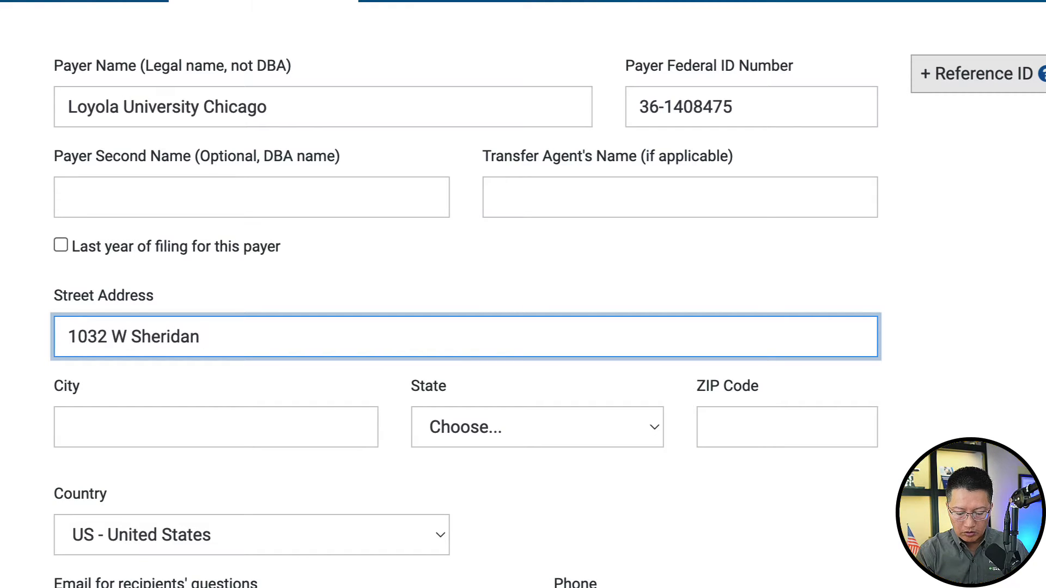
{"action": "type", "text": " Road"}
{"action": "key", "text": "Tab"}
{"action": "type", "text": "Chic"}
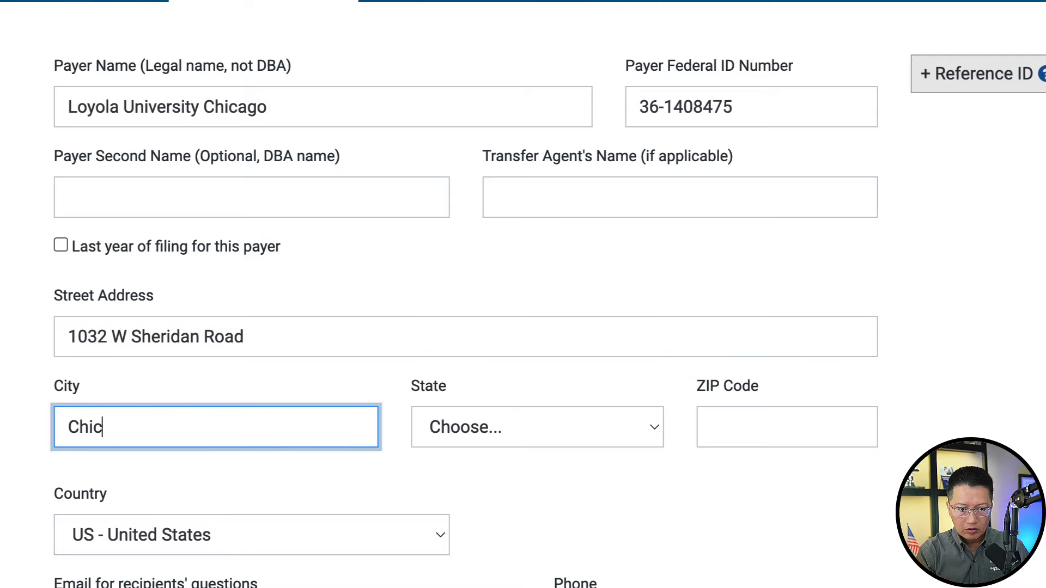
{"action": "type", "text": "ago"}
{"action": "key", "text": "Tab"}
{"action": "key", "text": "i"}
{"action": "key", "text": "Up"}
{"action": "key", "text": "Up"}
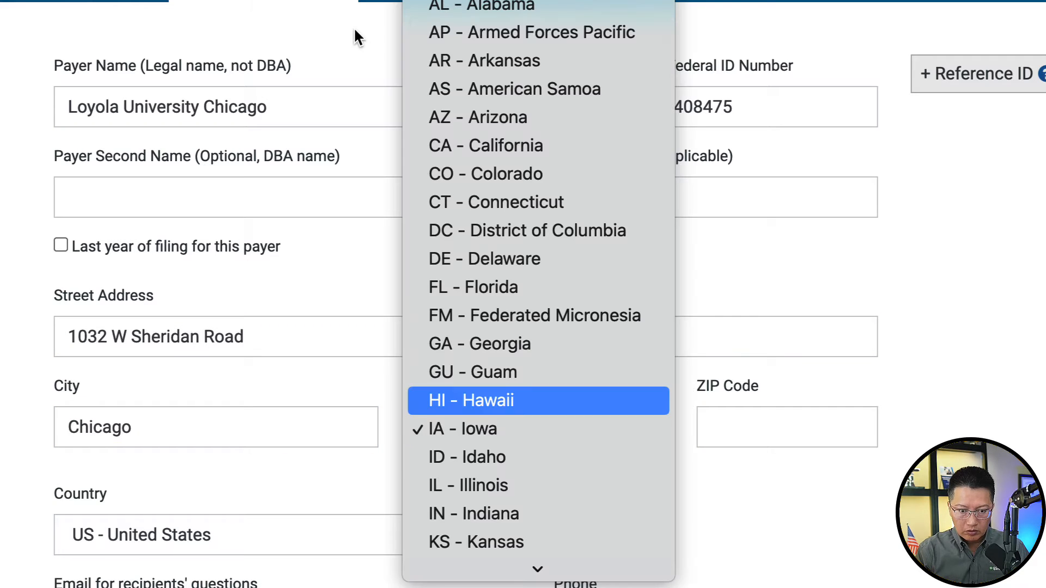
{"action": "key", "text": "Down"}
{"action": "key", "text": "Down"}
{"action": "key", "text": "Down"}
{"action": "key", "text": "Return"}
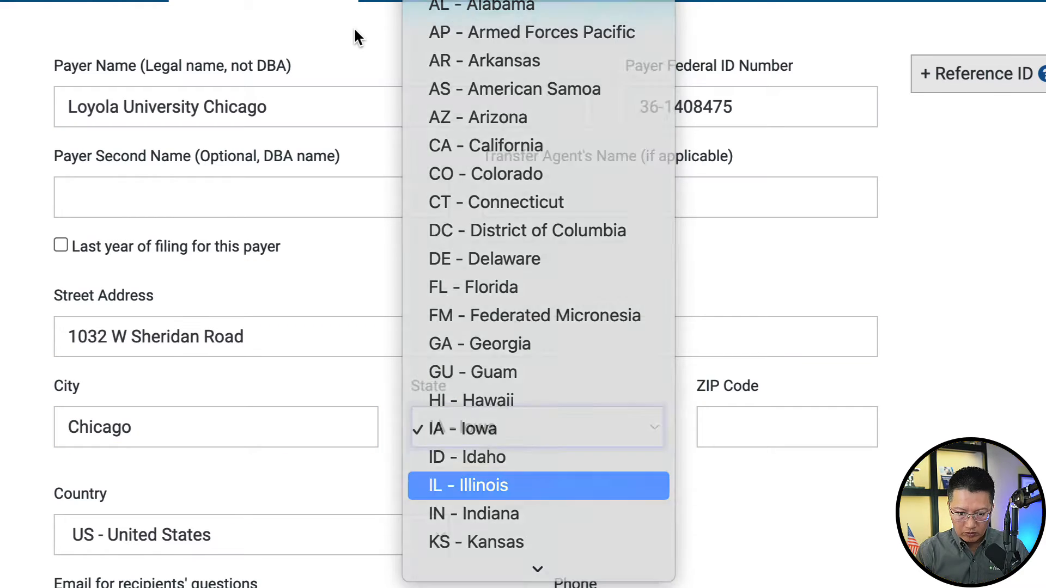
{"action": "key", "text": "Tab"}
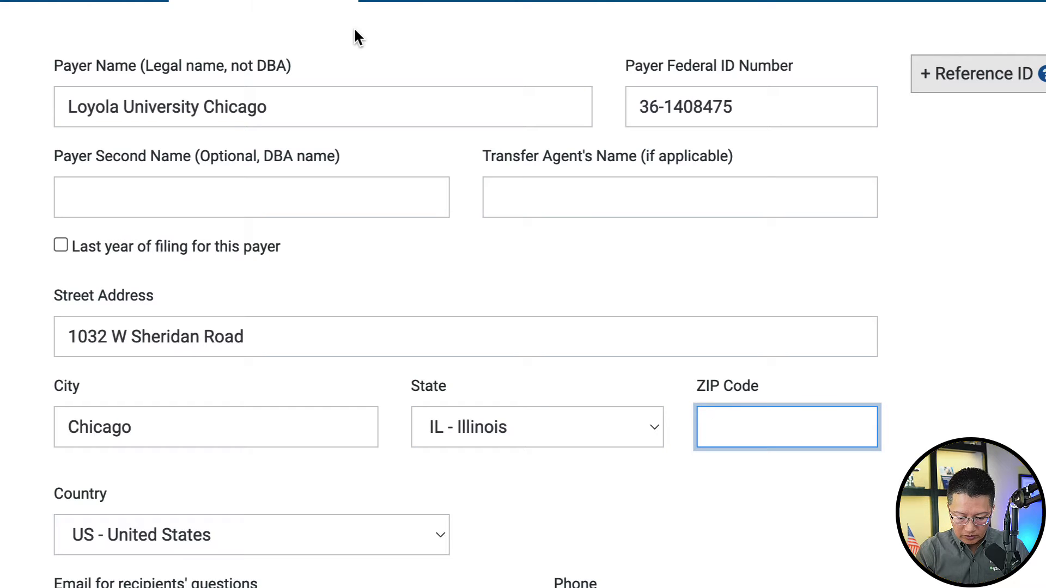
{"action": "type", "text": "60660"}
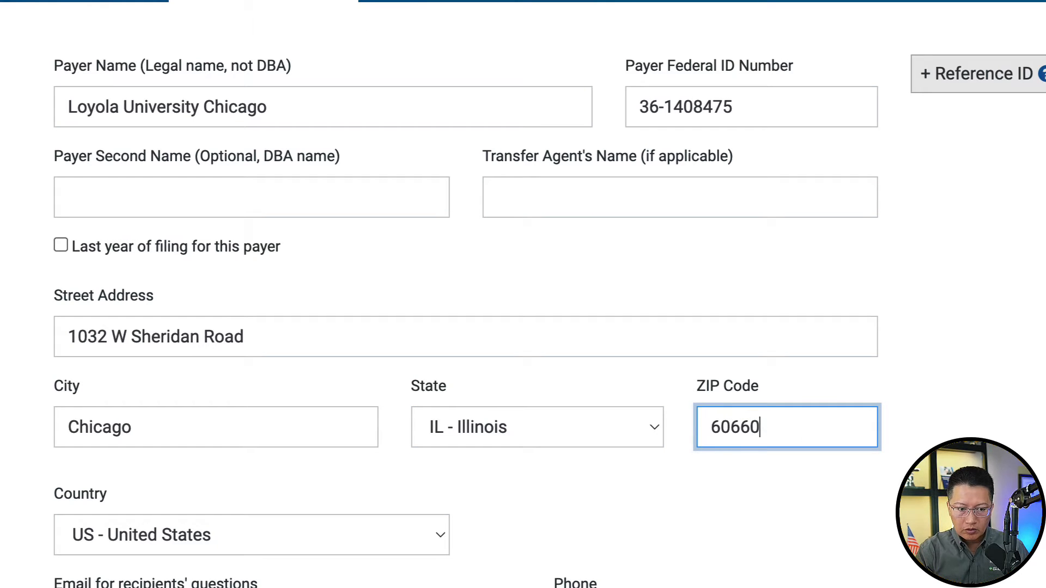
- Add the payer's e-mail for recipients' questions and the payer's phone number
{"action": "scroll", "coordinate": [518, 114], "scroll_direction": "down", "scroll_amount": 4}
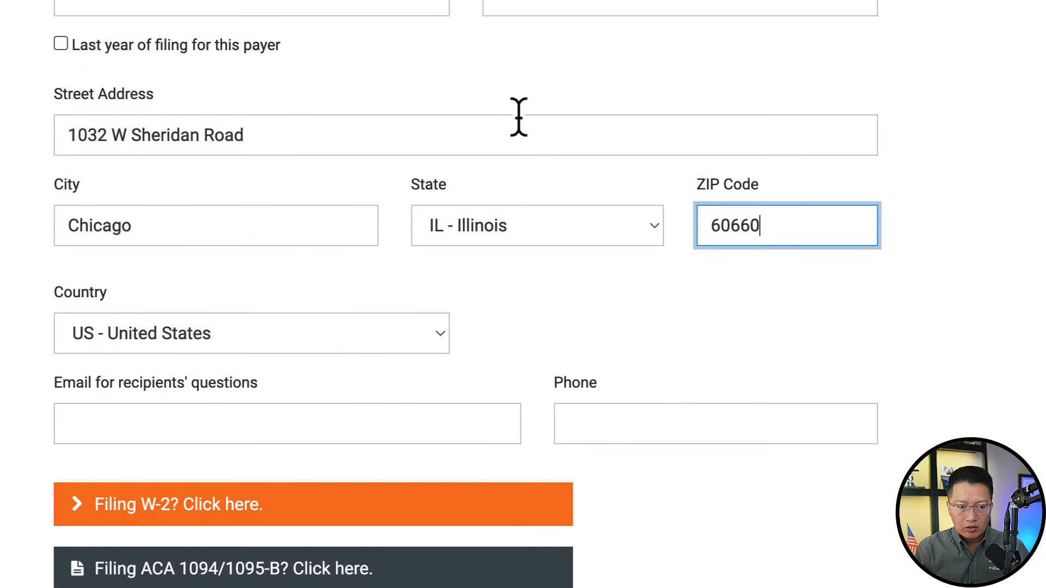
{"action": "left_click", "coordinate": [324, 410]}
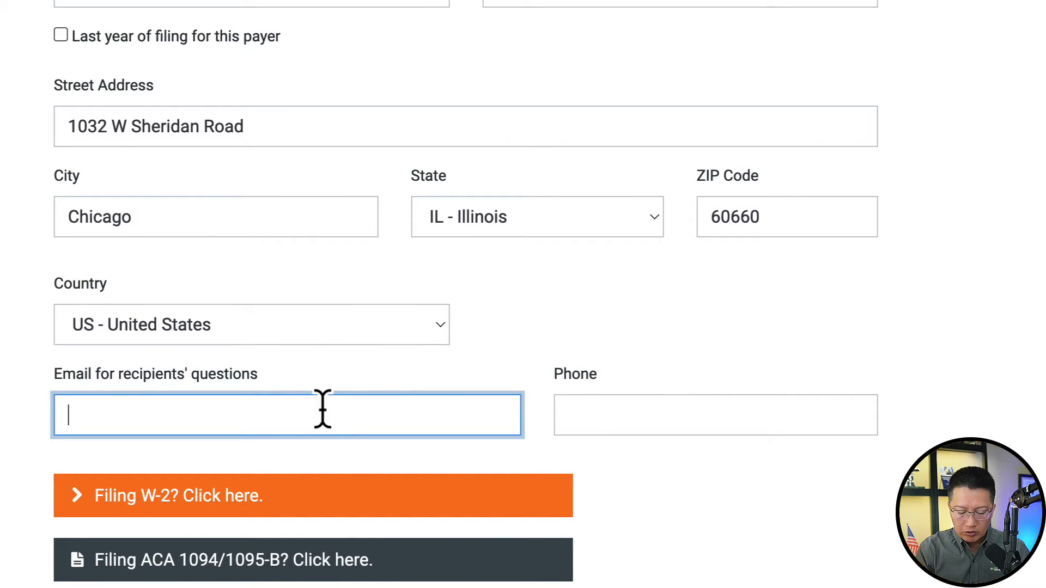
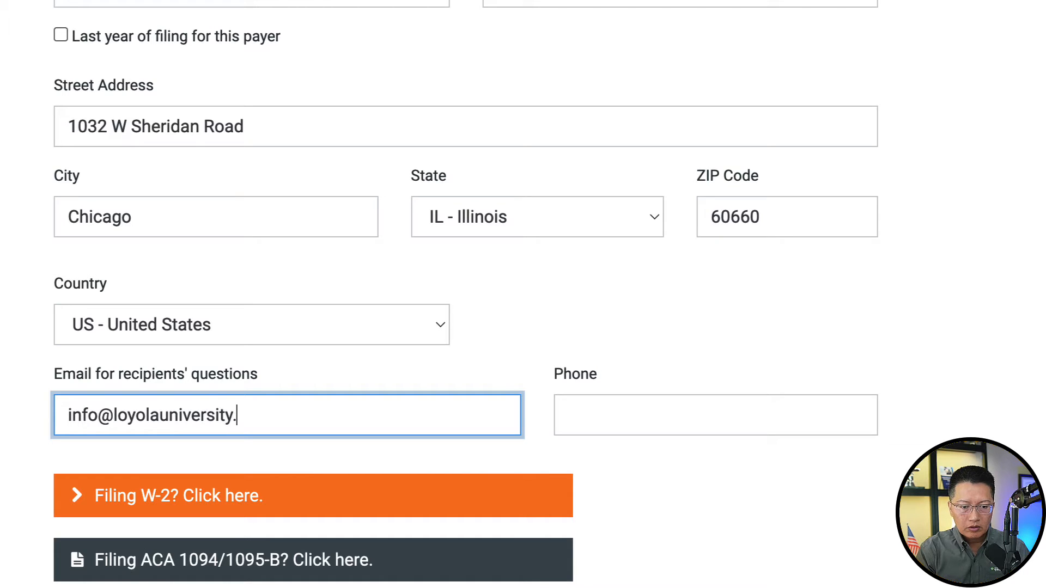
{"action": "key", "text": "Tab"}
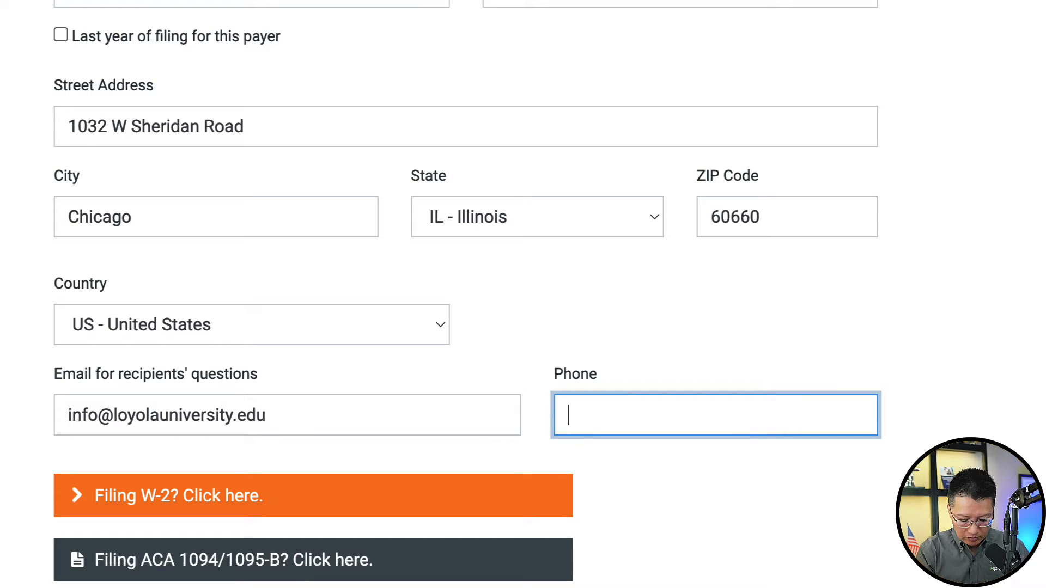
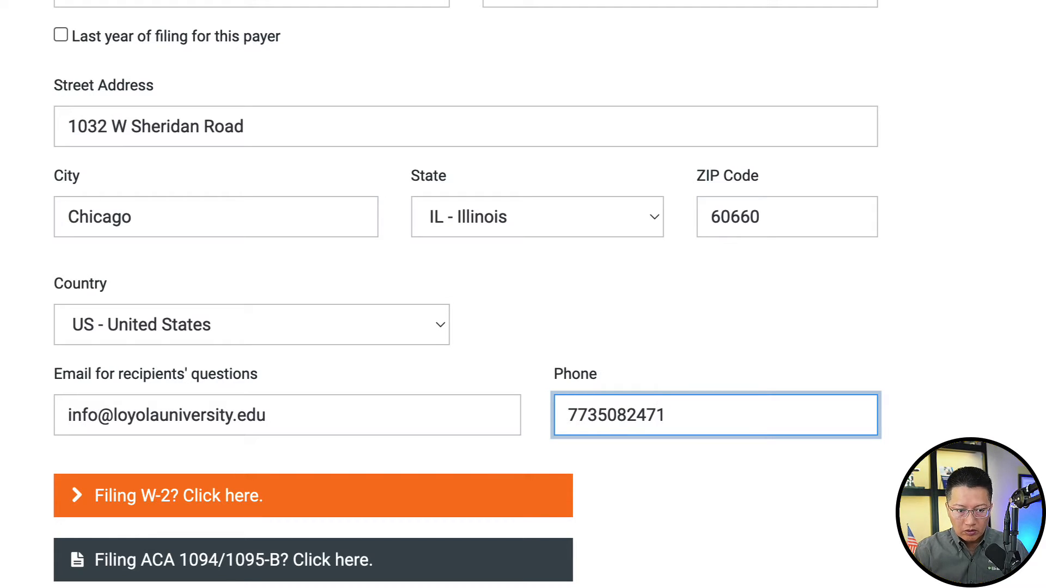
- Save the Loyola University Chicago payer information
{"action": "scroll", "coordinate": [325, 418], "scroll_direction": "down", "scroll_amount": 5}
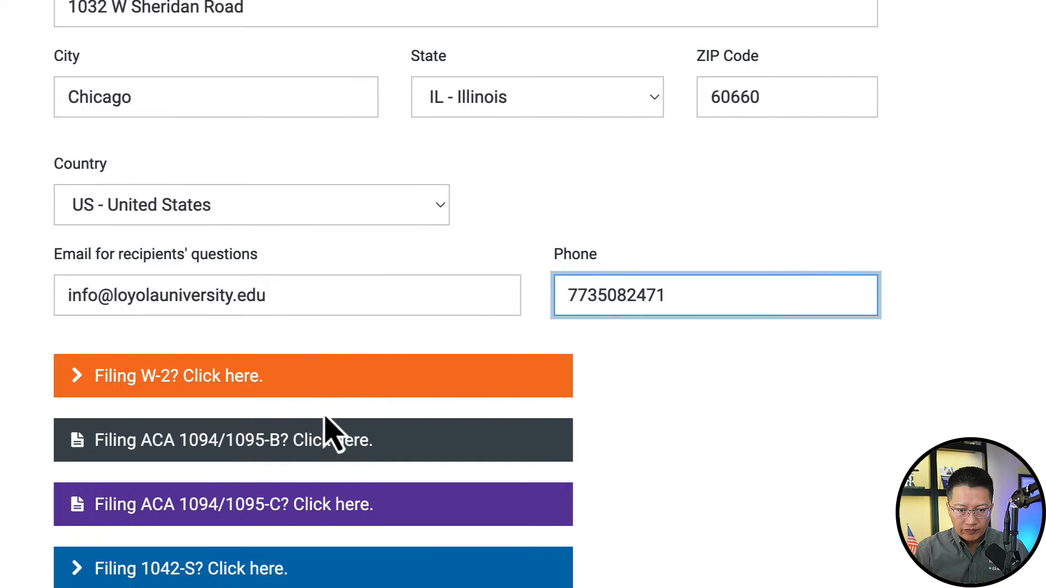
{"action": "scroll", "coordinate": [325, 416], "scroll_direction": "down", "scroll_amount": 2}
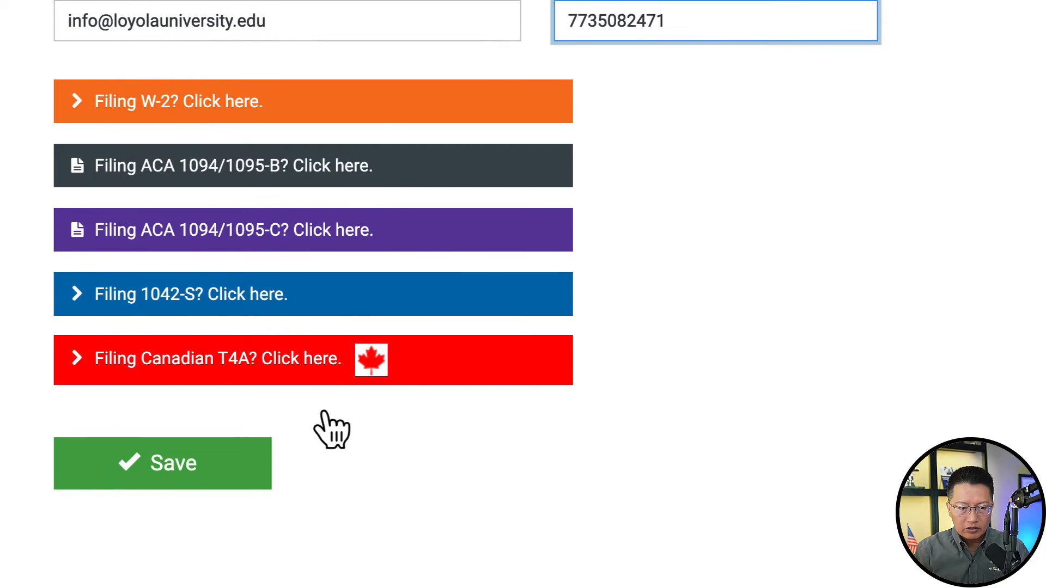
{"action": "left_click", "coordinate": [199, 479]}
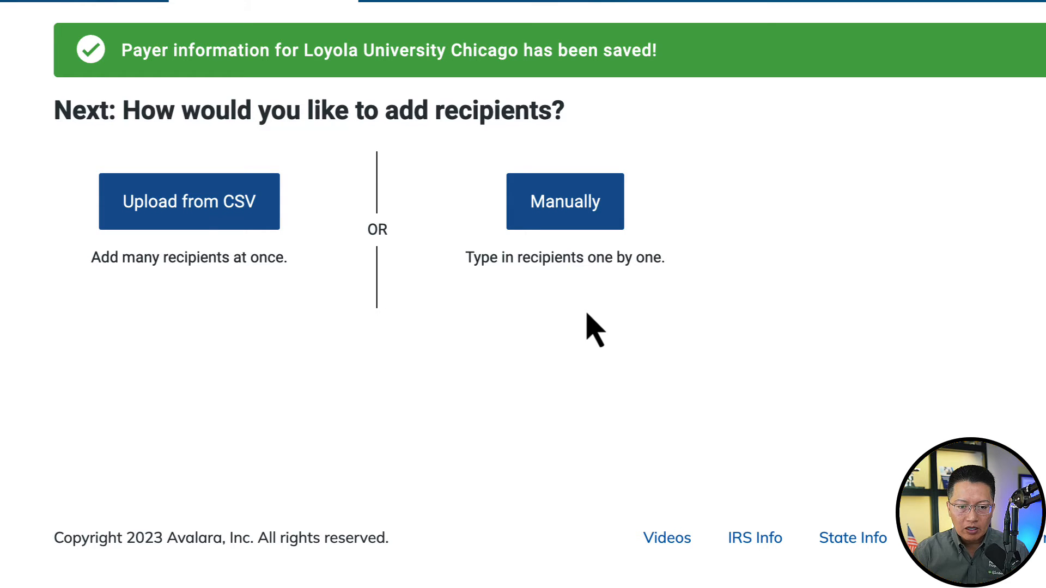
- Add a recipient manually with the recipient's name, SSN as ID type and the SSN
{"action": "left_click", "coordinate": [584, 197]}
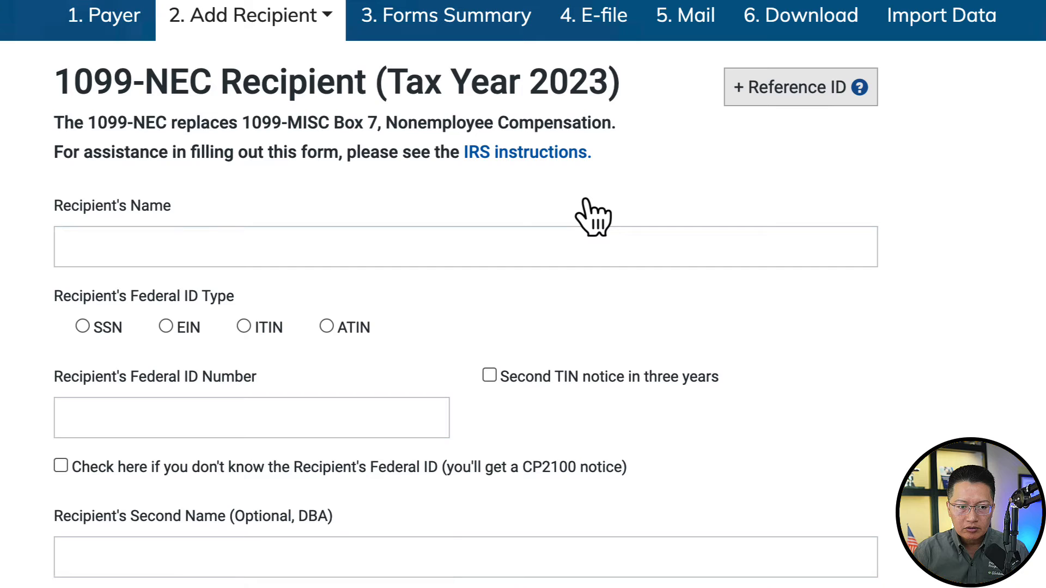
{"action": "scroll", "coordinate": [593, 218], "scroll_direction": "down", "scroll_amount": 1}
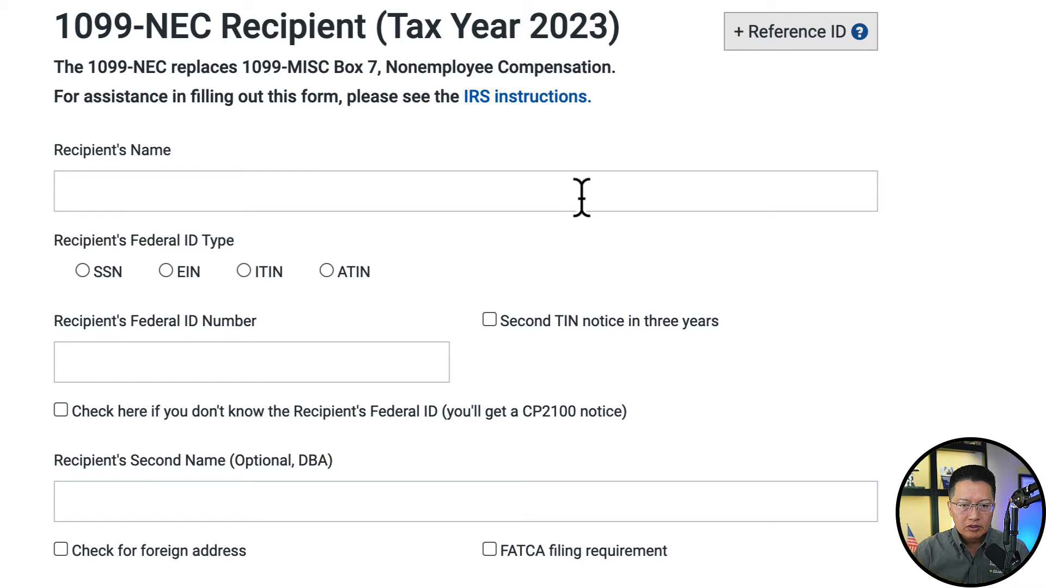
{"action": "left_click", "coordinate": [560, 208]}
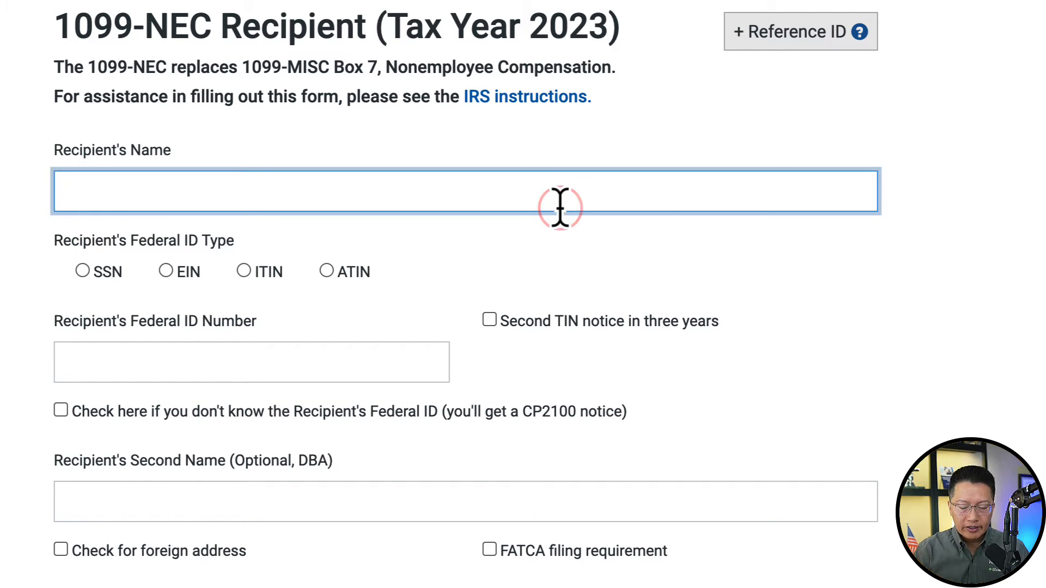
{"action": "type", "text": "John"}
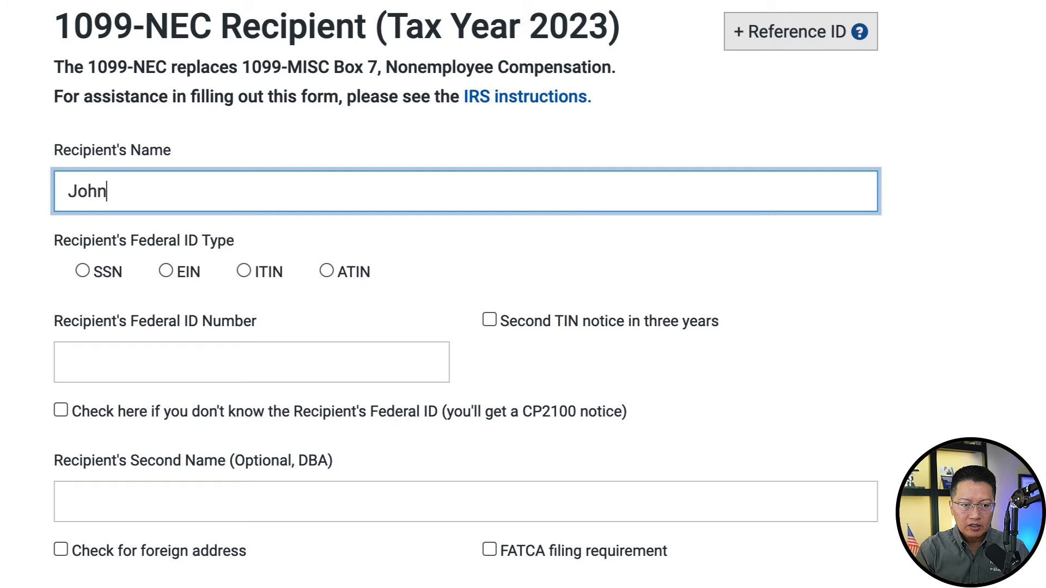
{"action": "type", "text": " Smith"}
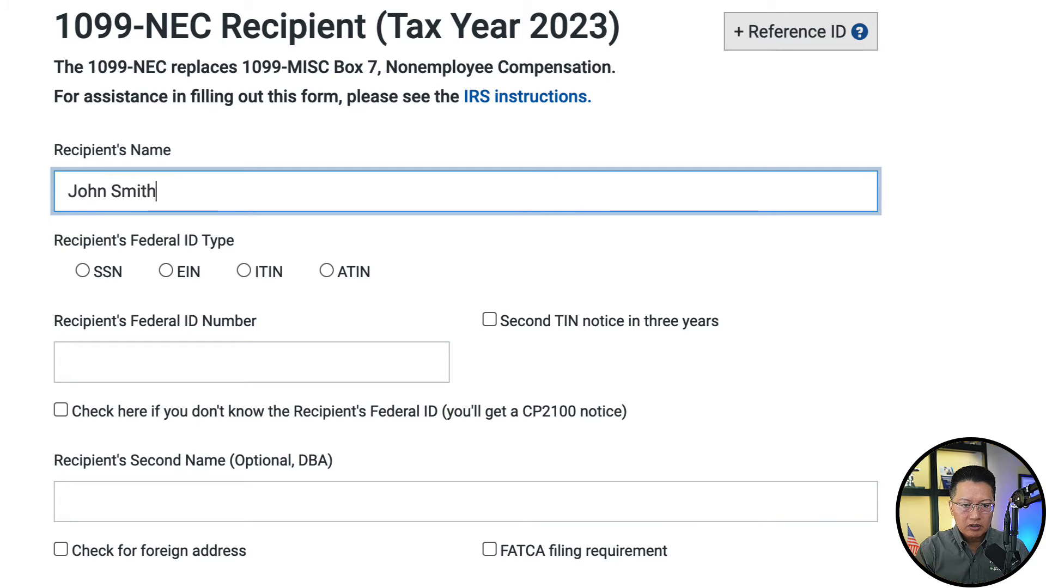
{"action": "left_click", "coordinate": [82, 272]}
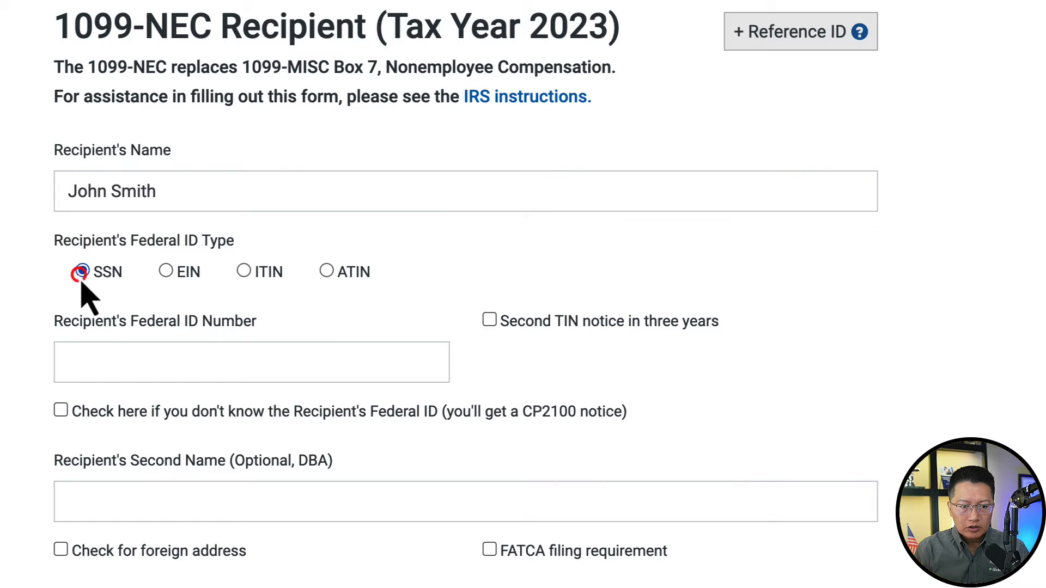
{"action": "left_click", "coordinate": [166, 372]}
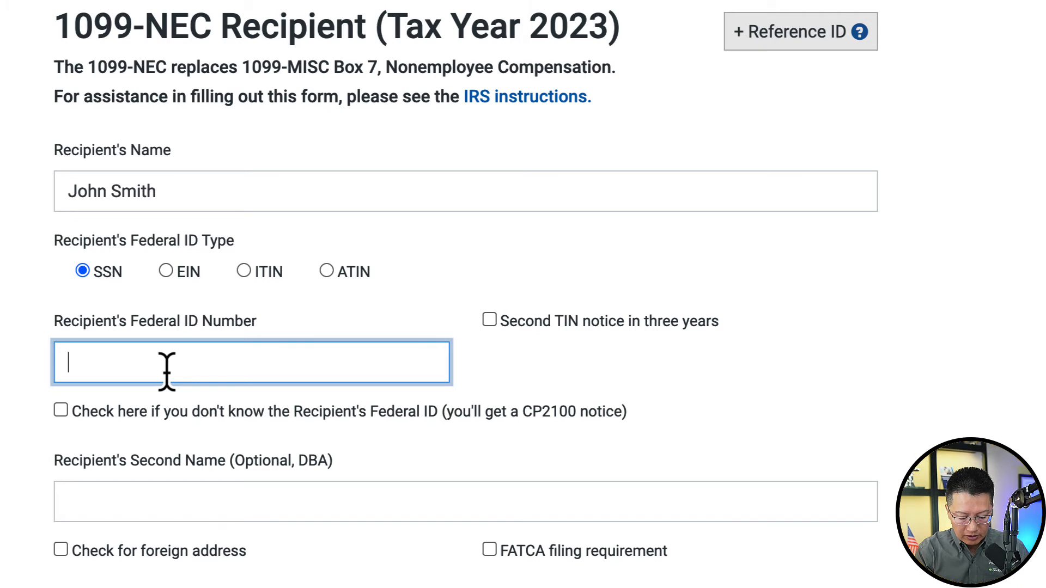
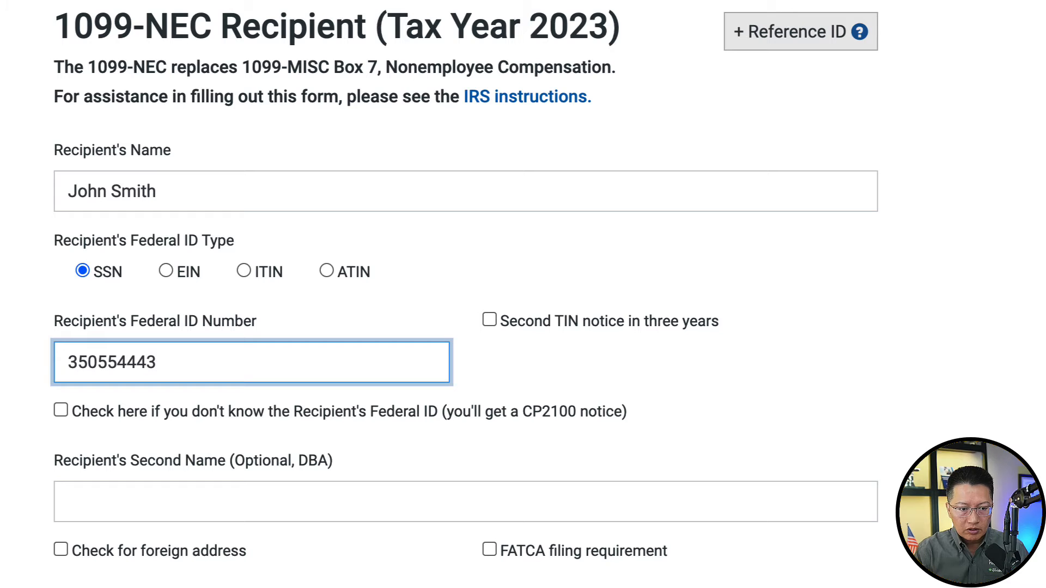
{"action": "key", "text": "Tab"}
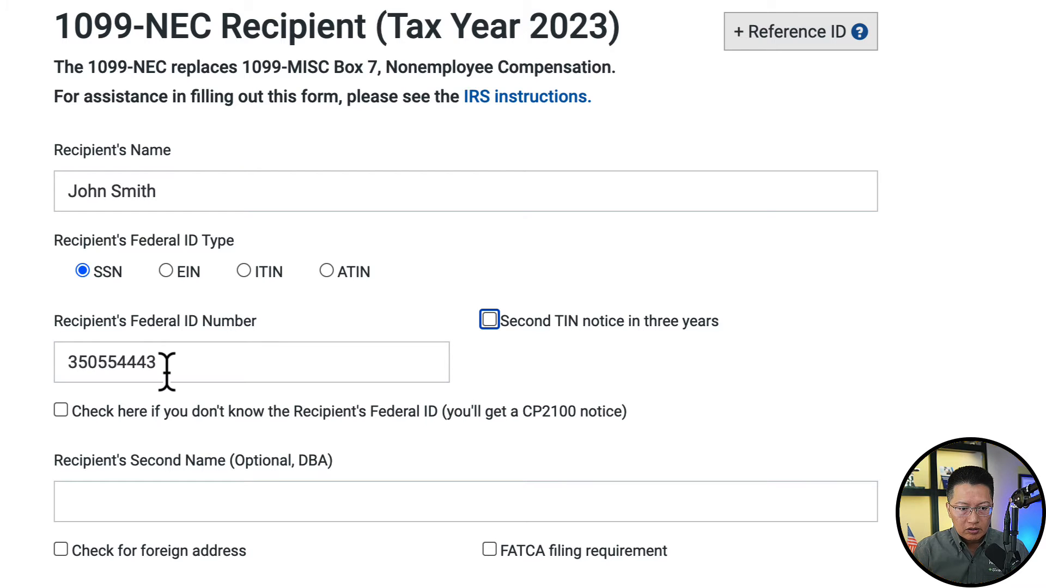
{"action": "scroll", "coordinate": [168, 365], "scroll_direction": "down", "scroll_amount": 3}
{"action": "scroll", "coordinate": [169, 371], "scroll_direction": "down", "scroll_amount": 2}
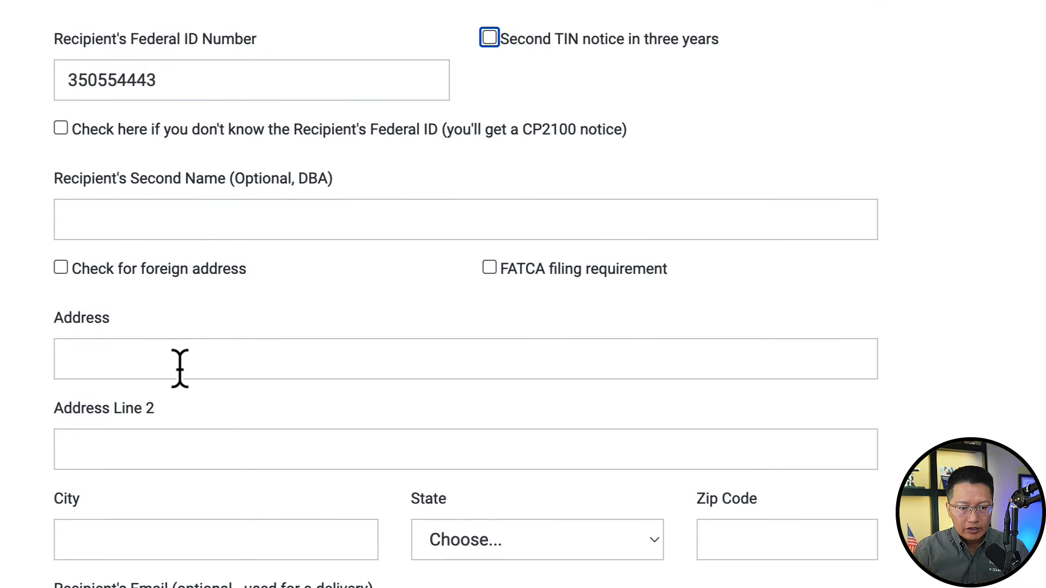
- Enter the recipient's street address, city Chicago, state IL - Illinois and ZIP 60601
{"action": "left_click", "coordinate": [178, 368]}
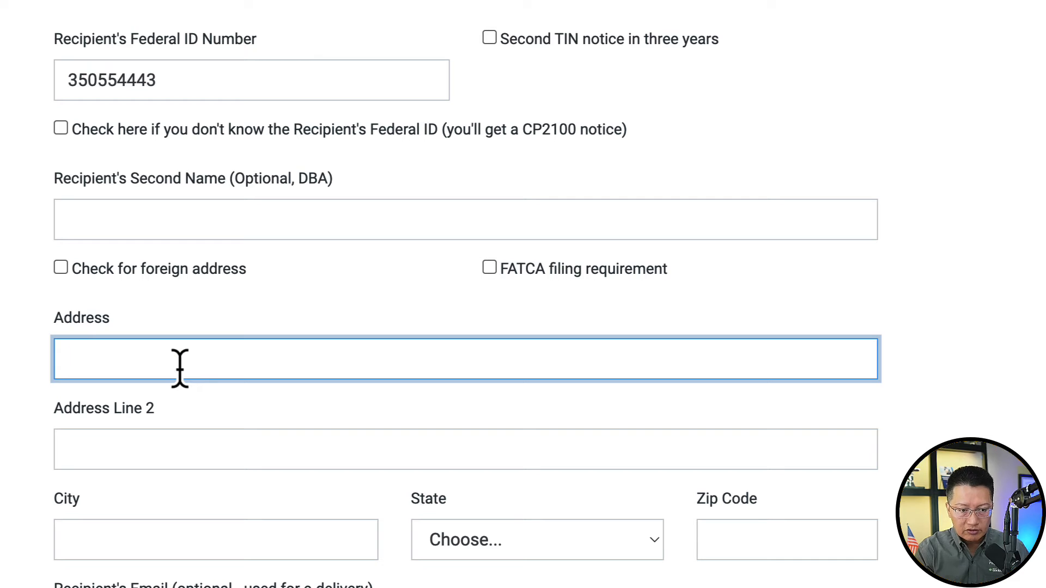
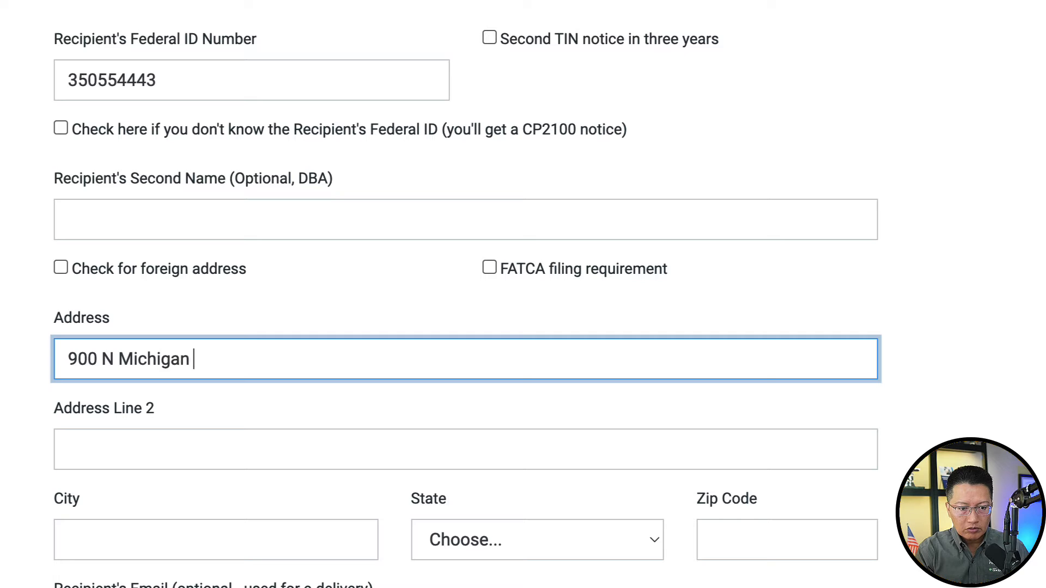
{"action": "key", "text": "Tab"}
{"action": "key", "text": "Tab"}
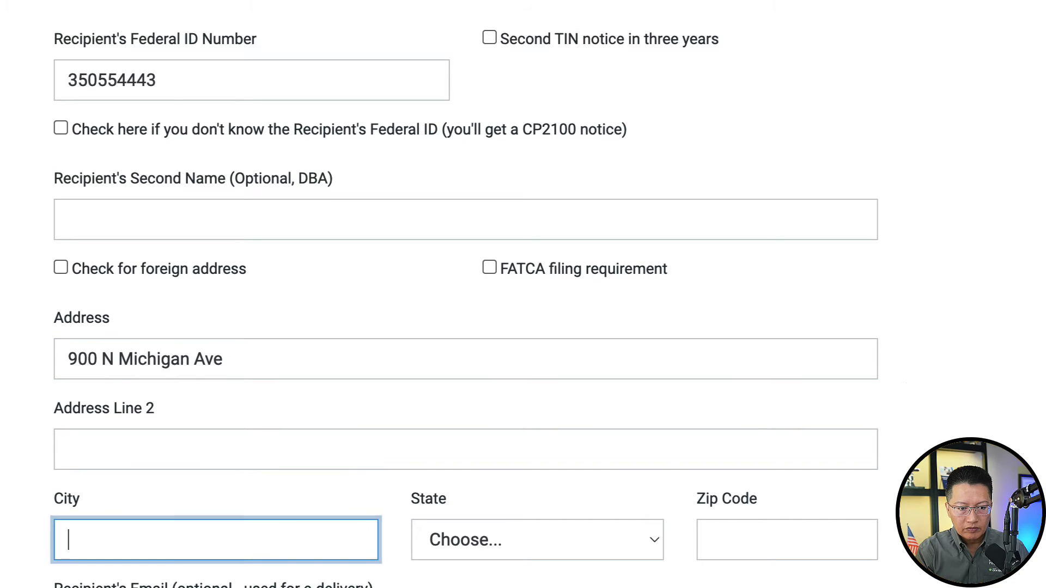
{"action": "type", "text": "Chicago"}
{"action": "key", "text": "Tab"}
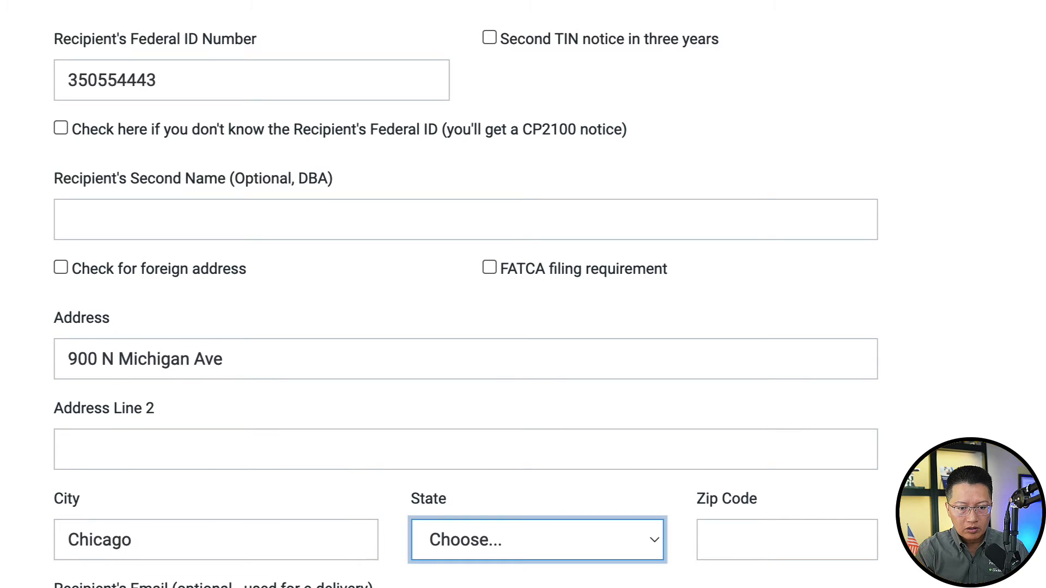
{"action": "key", "text": "i"}
{"action": "key", "text": "space"}
{"action": "key", "text": "Down"}
{"action": "key", "text": "Down"}
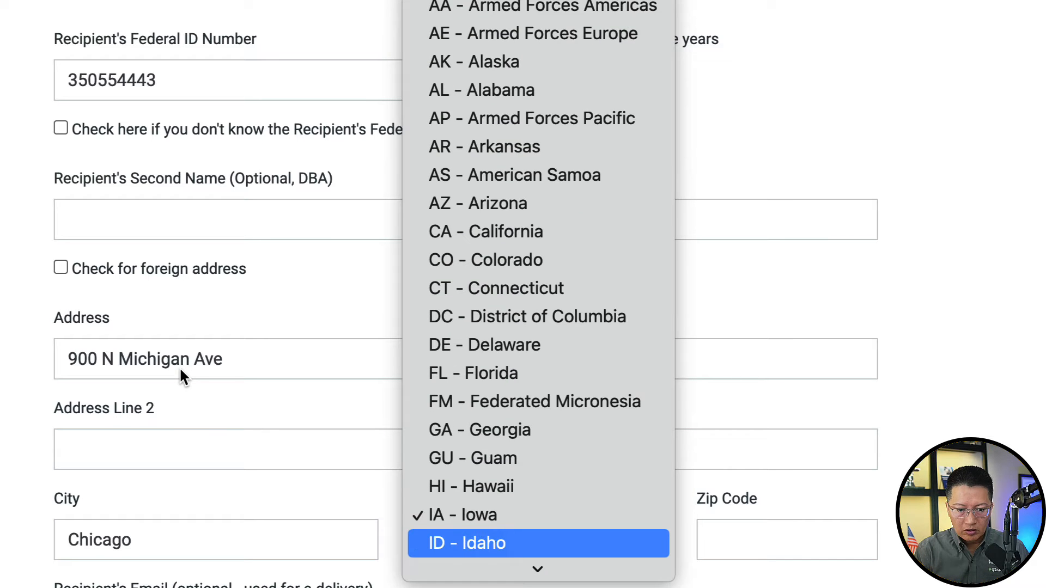
{"action": "key", "text": "Return"}
{"action": "key", "text": "Tab"}
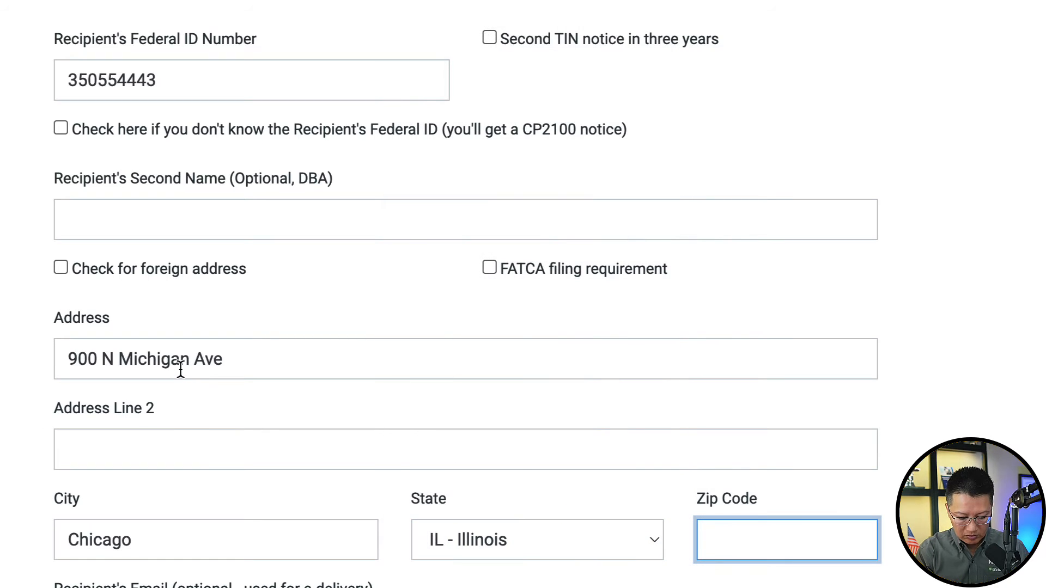
{"action": "type", "text": "60601"}
{"action": "scroll", "coordinate": [181, 370], "scroll_direction": "down", "scroll_amount": 1}
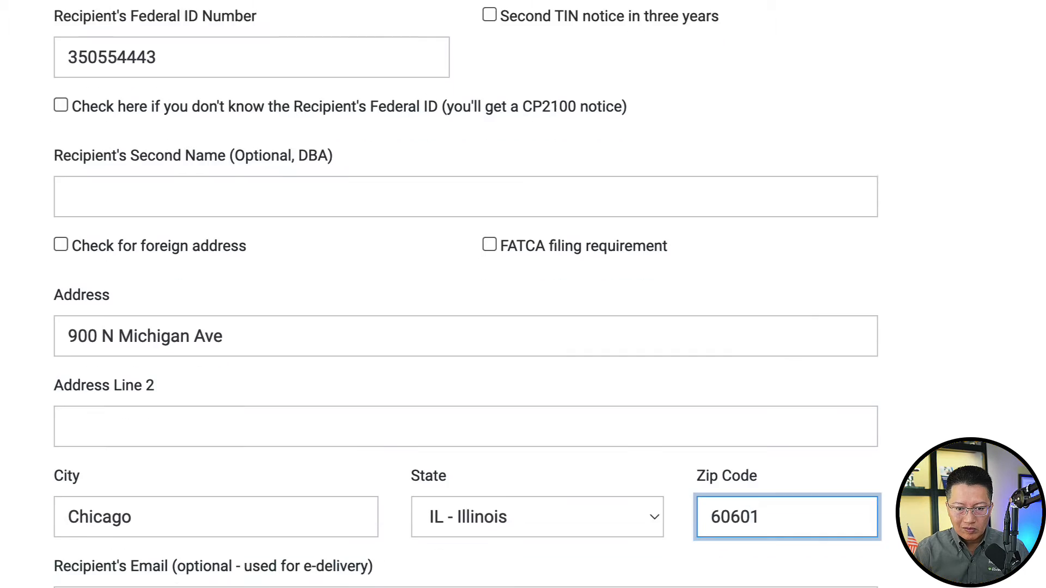
{"action": "scroll", "coordinate": [468, 294], "scroll_direction": "down", "scroll_amount": 5}
{"action": "scroll", "coordinate": [467, 294], "scroll_direction": "down", "scroll_amount": 2}
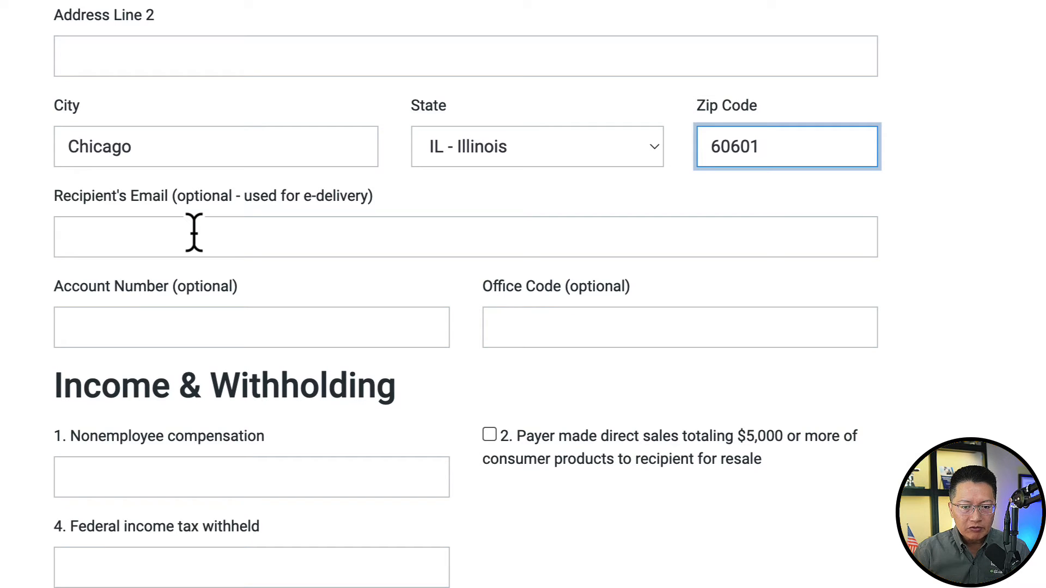
- Enter the recipient's e-mail address
{"action": "scroll", "coordinate": [194, 233], "scroll_direction": "down", "scroll_amount": 5}
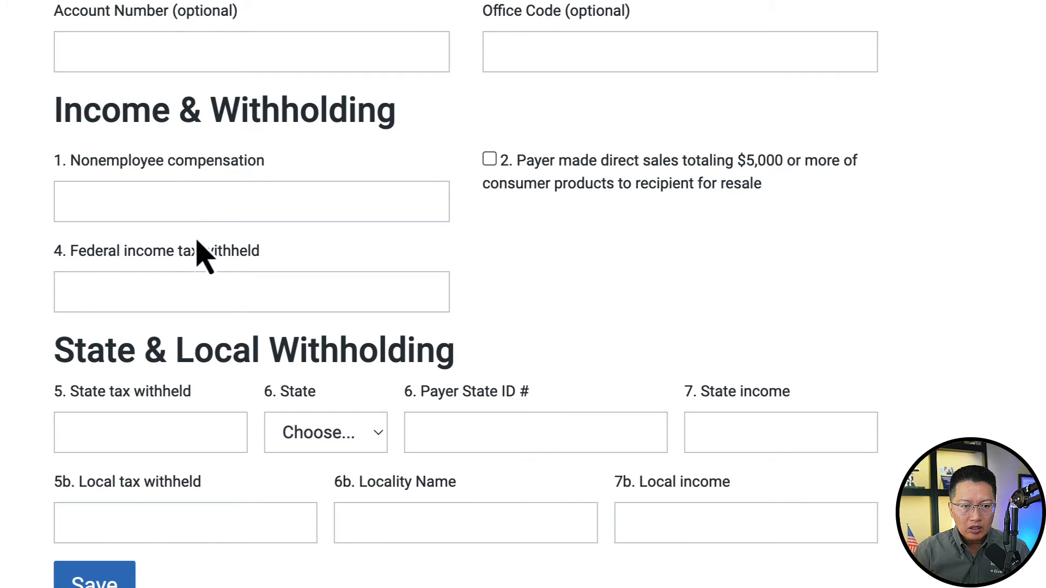
{"action": "scroll", "coordinate": [195, 240], "scroll_direction": "up", "scroll_amount": 4}
{"action": "scroll", "coordinate": [194, 230], "scroll_direction": "up", "scroll_amount": 1}
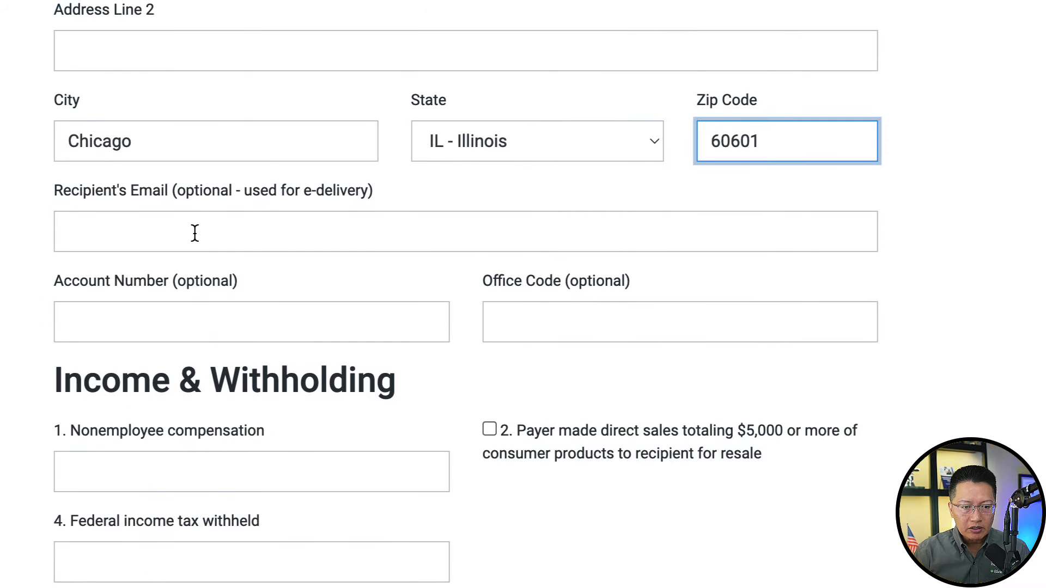
{"action": "left_click", "coordinate": [194, 231]}
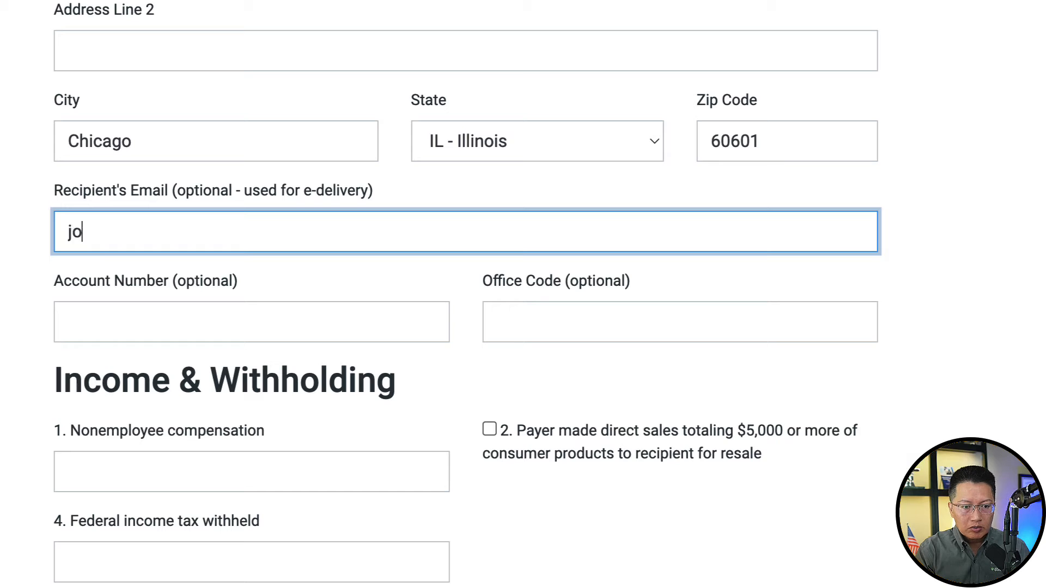
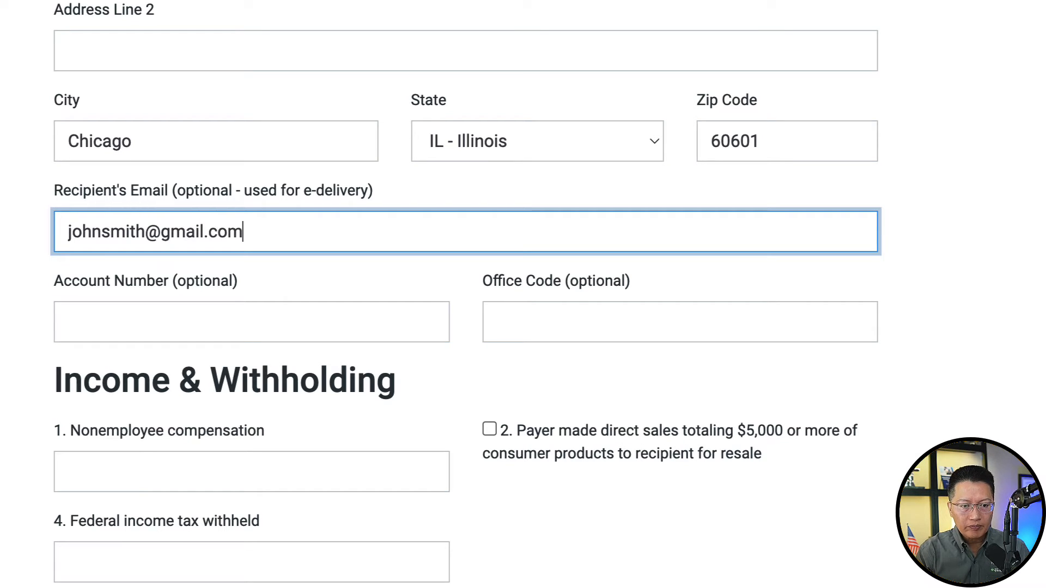
- Enter 5,000.00 nonemployee compensation in box 1 and 0 federal tax withheld in box 4
{"action": "scroll", "coordinate": [466, 294], "scroll_direction": "down", "scroll_amount": 4}
{"action": "scroll", "coordinate": [257, 229], "scroll_direction": "down", "scroll_amount": 1}
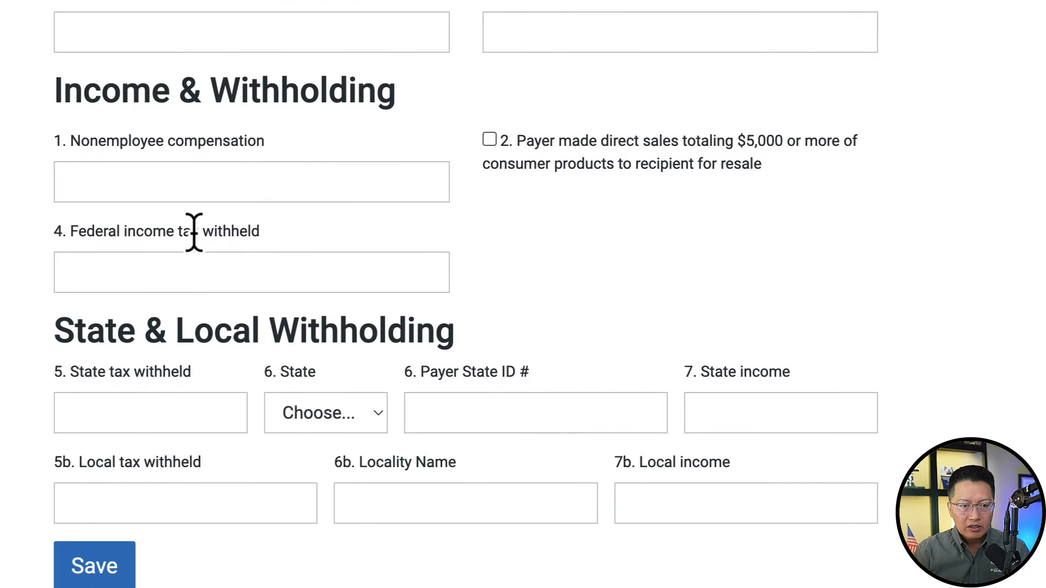
{"action": "left_click", "coordinate": [231, 182]}
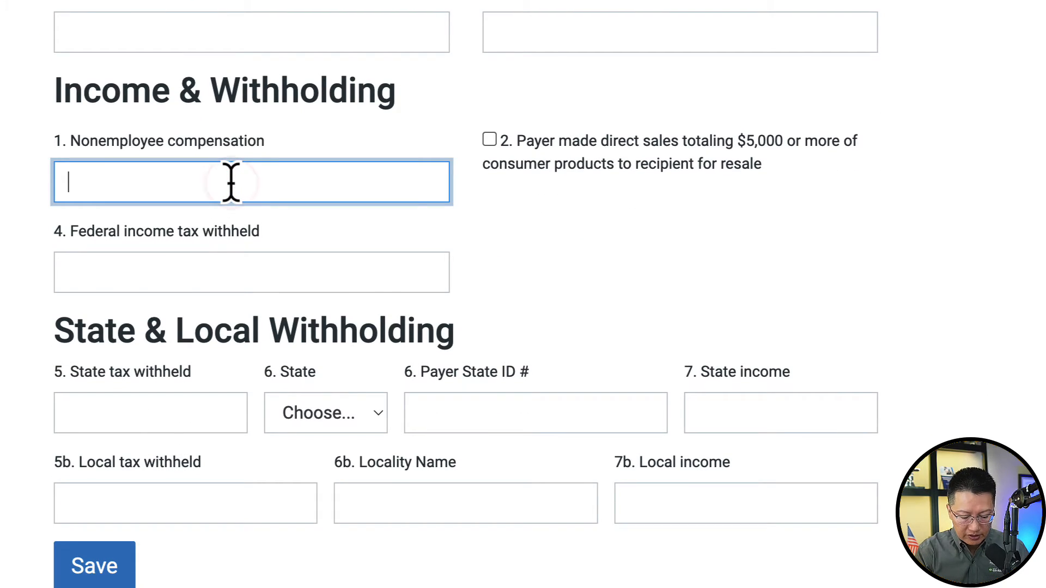
{"action": "type", "text": "5"}
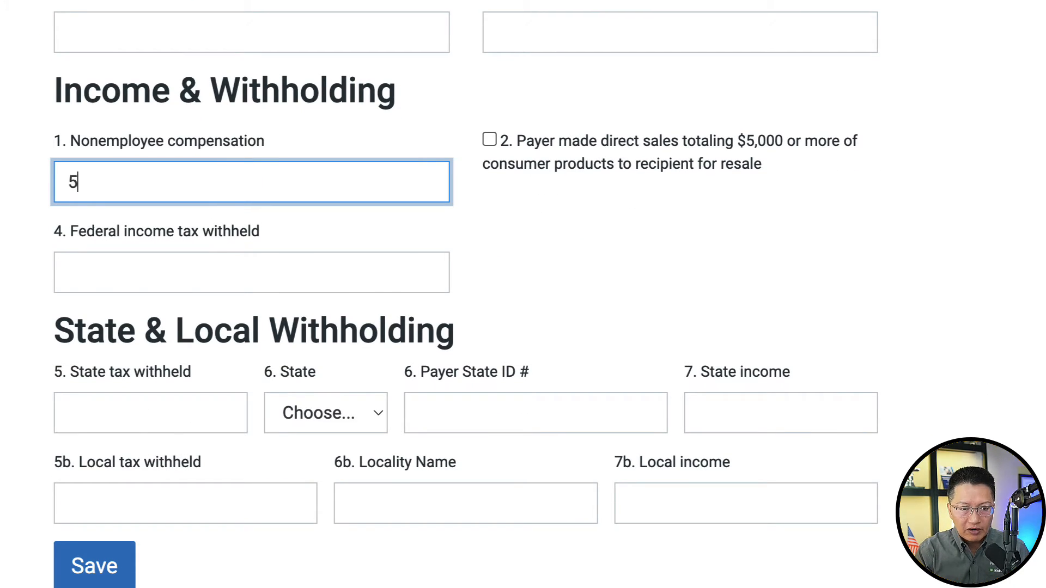
{"action": "type", "text": ",000.00"}
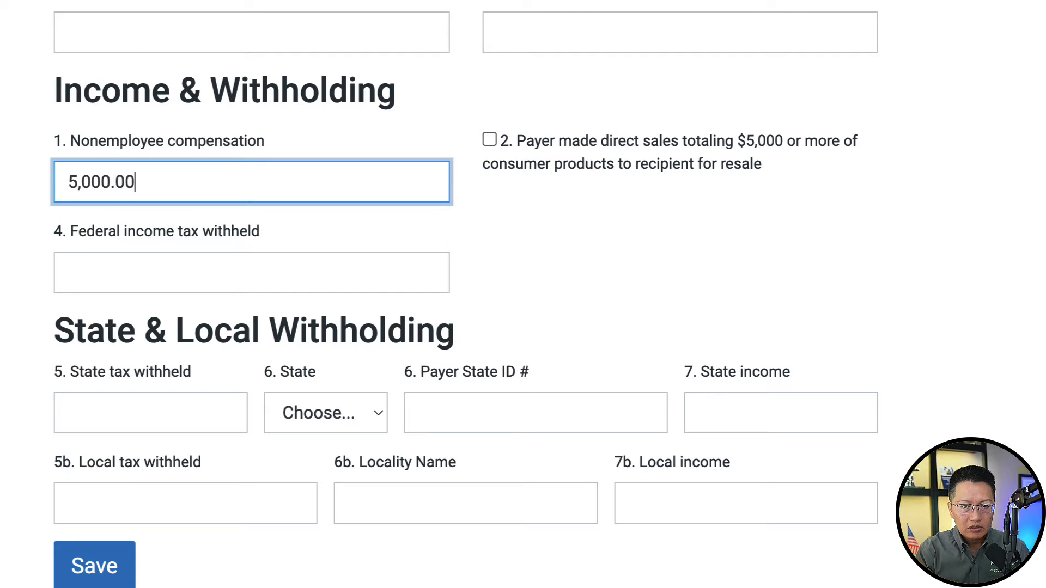
{"action": "left_click", "coordinate": [229, 271]}
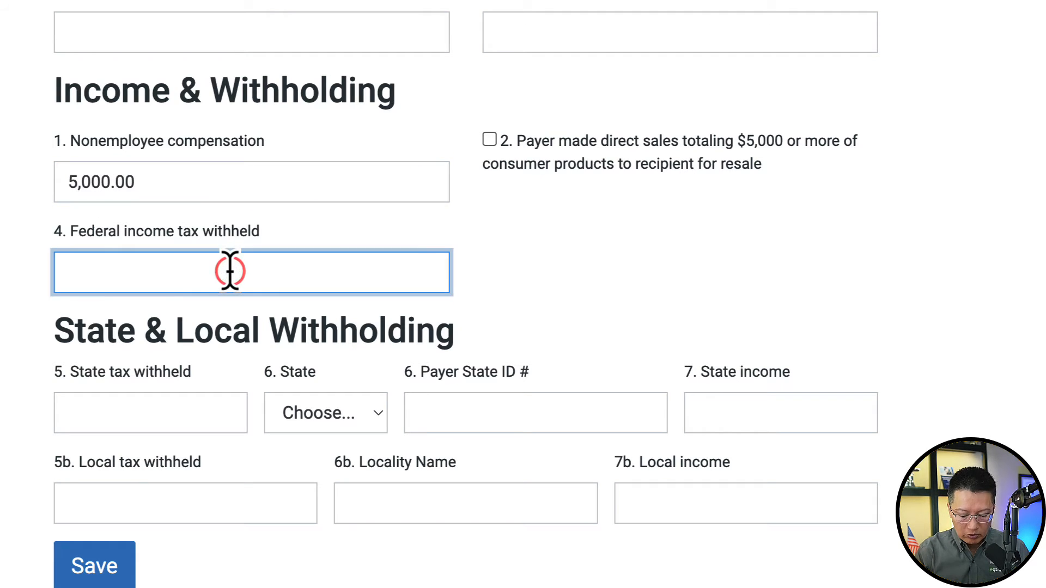
{"action": "type", "text": "0"}
{"action": "key", "text": "Tab"}
{"action": "scroll", "coordinate": [528, 159], "scroll_direction": "down", "scroll_amount": 3}
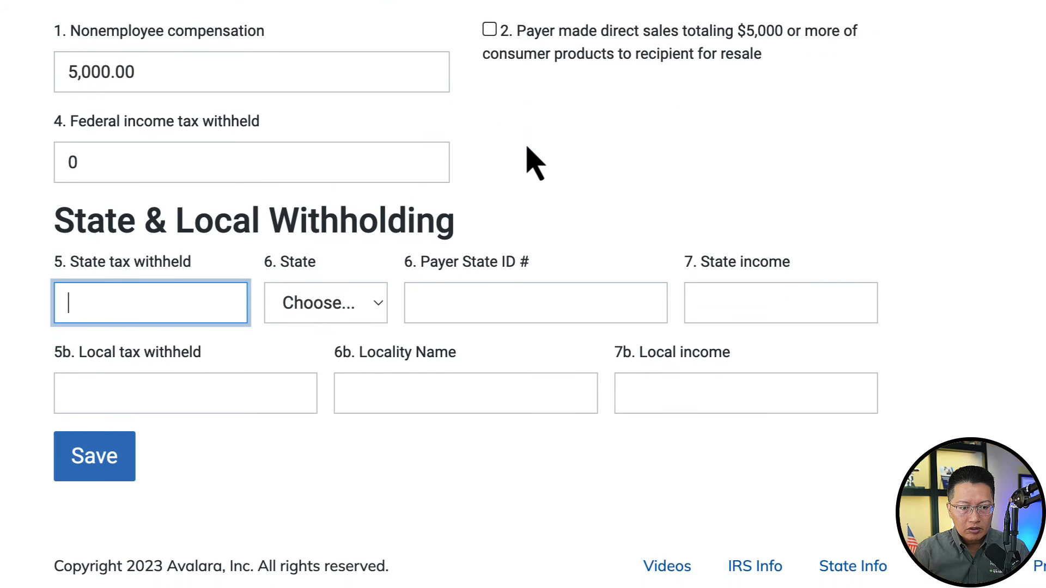
- Save the first recipient's 1099-NEC form
{"action": "left_click", "coordinate": [112, 436]}
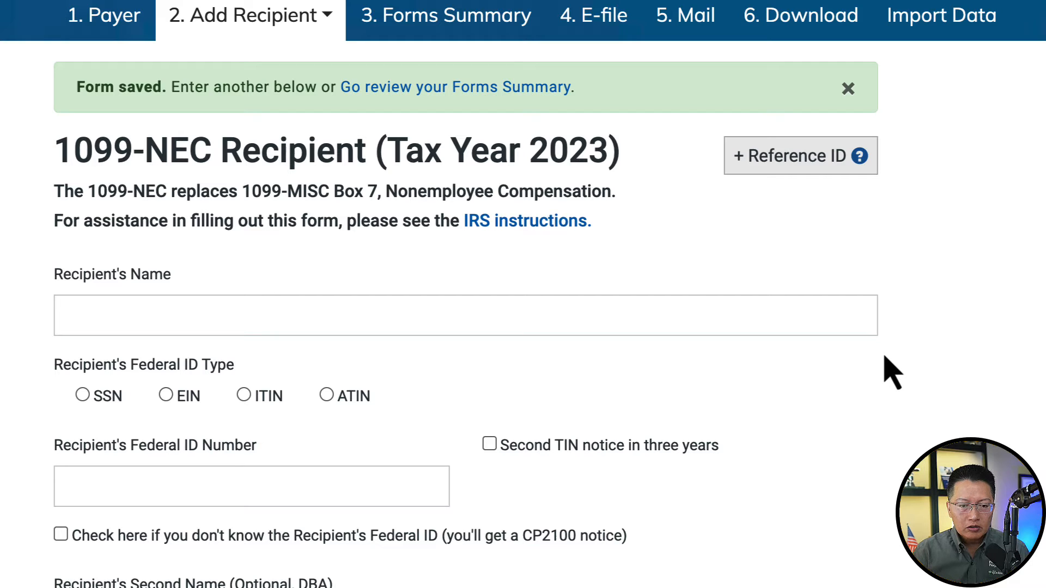
{"action": "scroll", "coordinate": [892, 374], "scroll_direction": "down", "scroll_amount": 5}
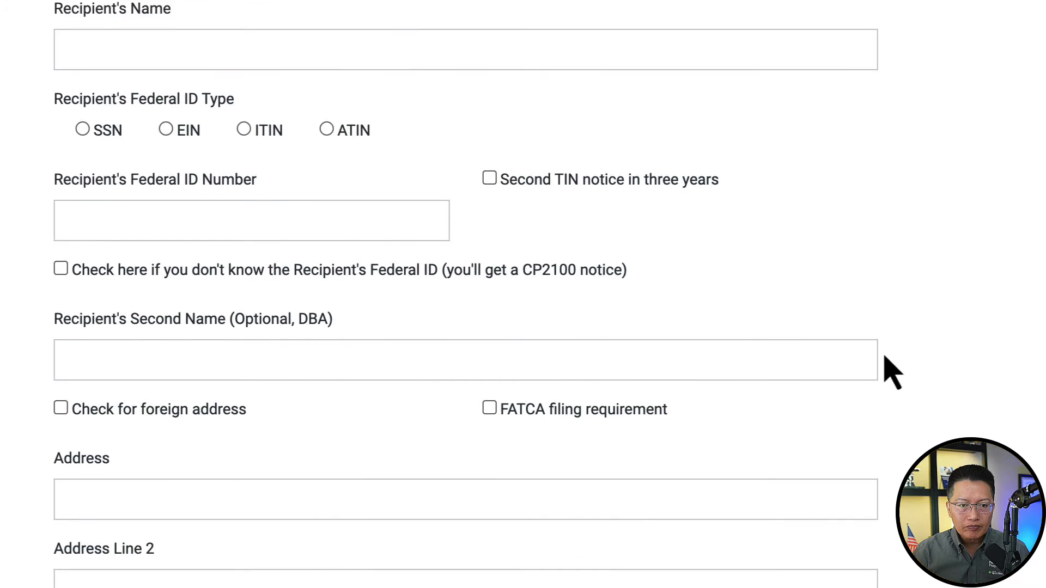
{"action": "scroll", "coordinate": [893, 373], "scroll_direction": "down", "scroll_amount": 3}
{"action": "scroll", "coordinate": [893, 373], "scroll_direction": "up", "scroll_amount": 4}
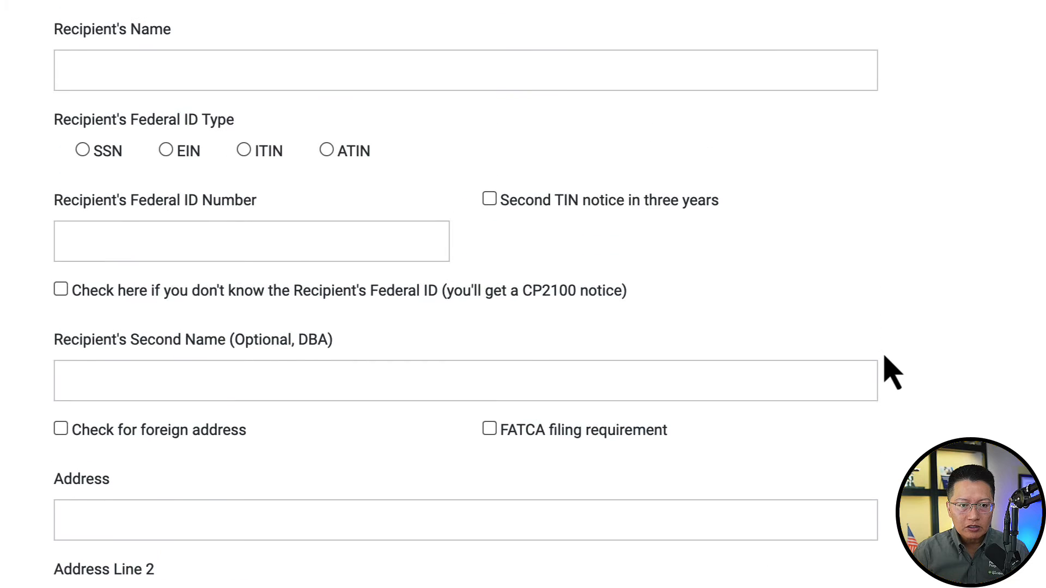
{"action": "scroll", "coordinate": [892, 374], "scroll_direction": "up", "scroll_amount": 1}
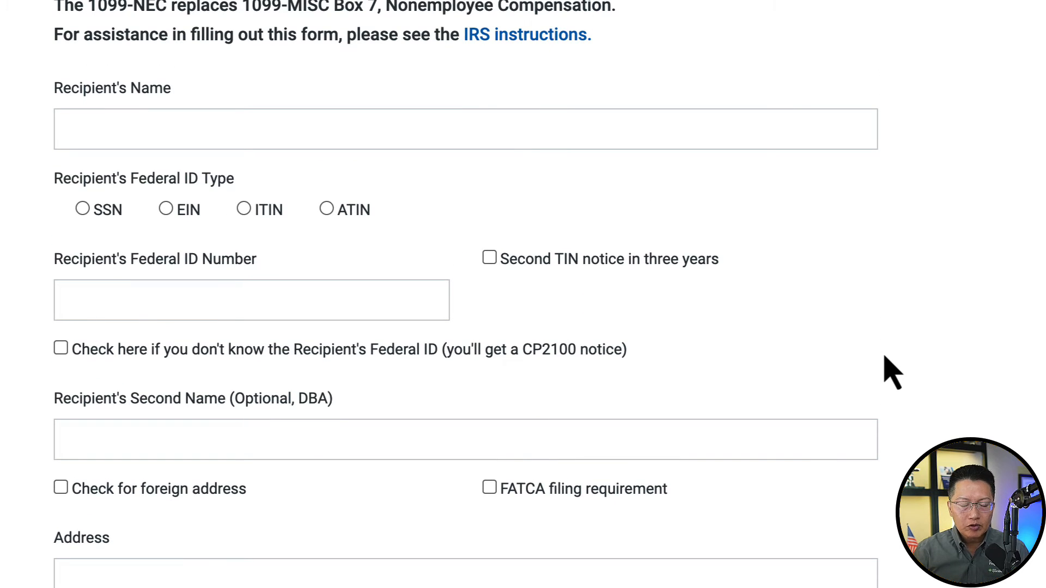
- Start the second recipient with the recipient's name, SSN as ID type and the SSN
{"action": "left_click", "coordinate": [520, 111]}
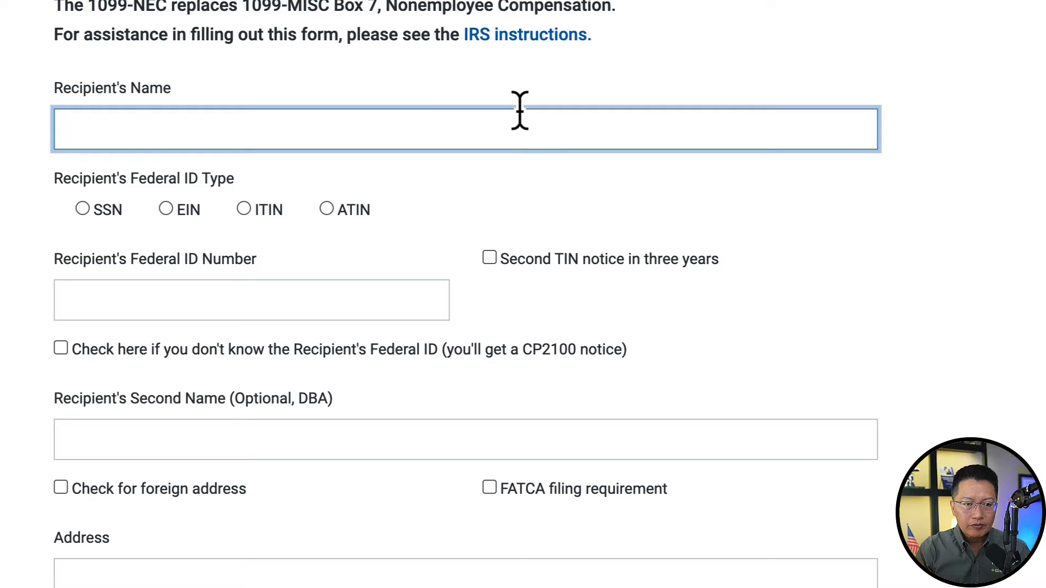
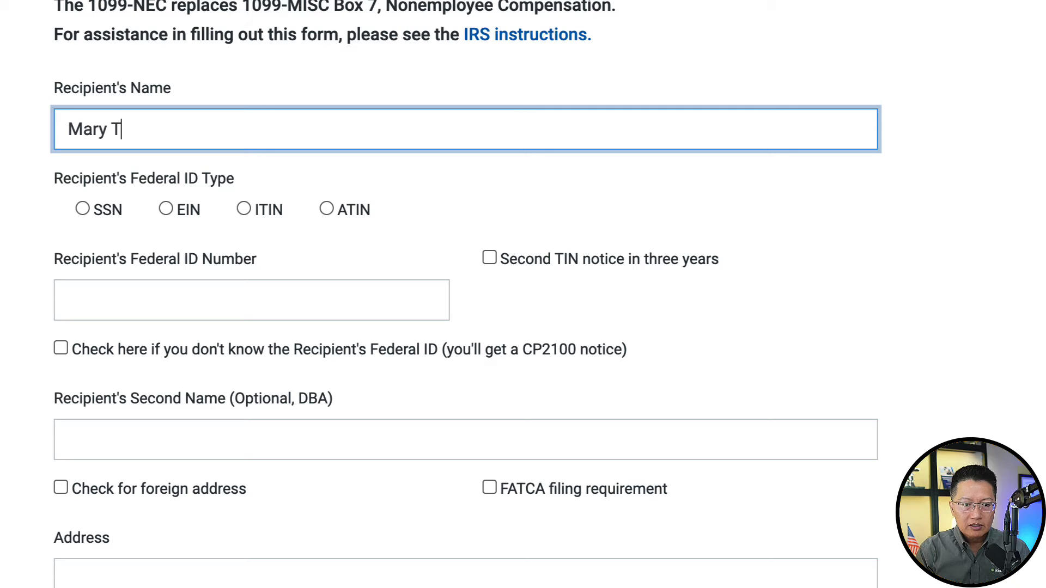
{"action": "left_click", "coordinate": [83, 210]}
{"action": "left_click", "coordinate": [130, 300]}
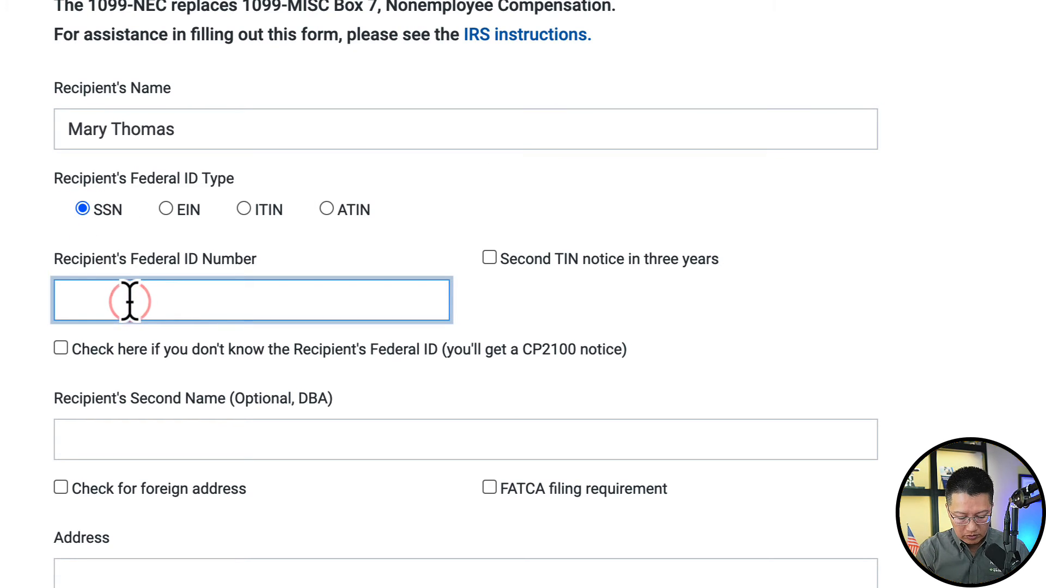
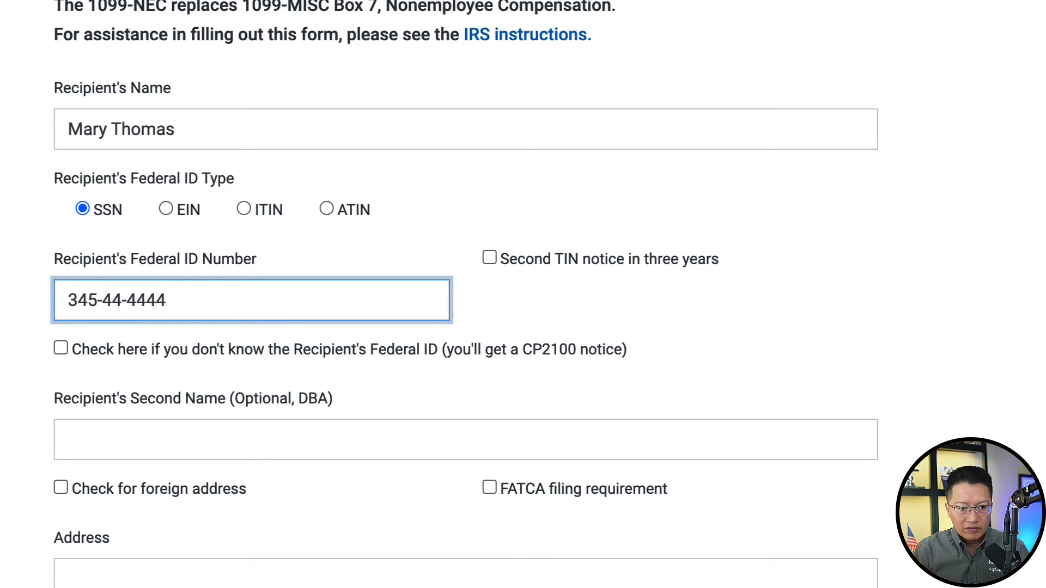
- Enter the second recipient's street address, city Chicago, state IL - Illinois and ZIP 60603
{"action": "scroll", "coordinate": [142, 306], "scroll_direction": "down", "scroll_amount": 6}
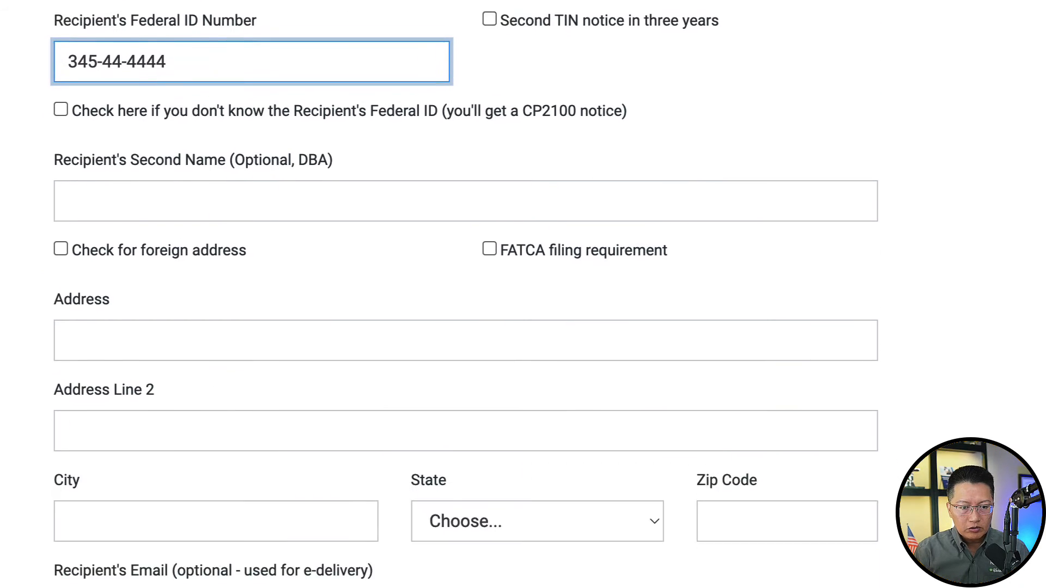
{"action": "left_click", "coordinate": [143, 214]}
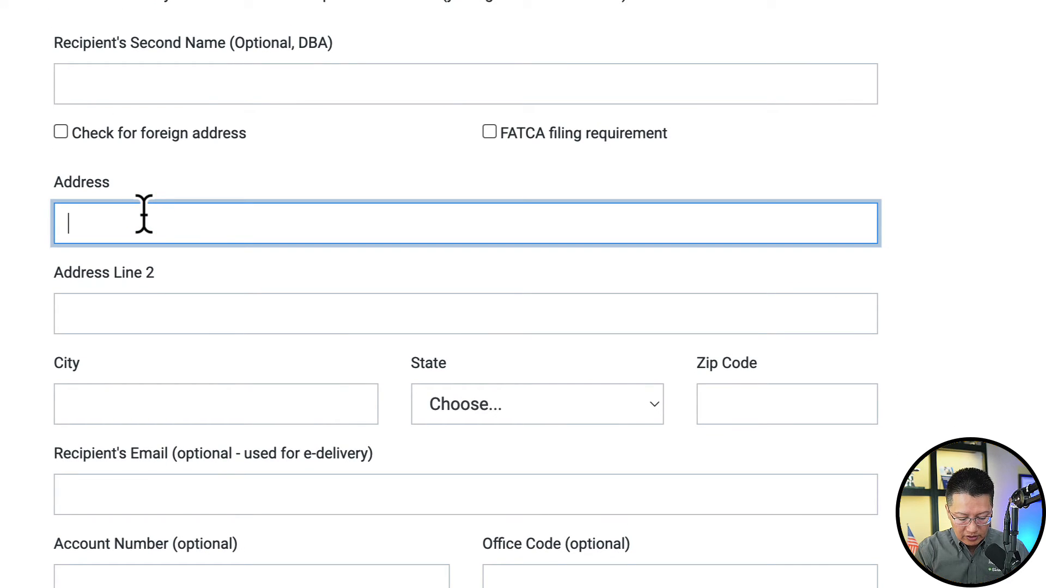
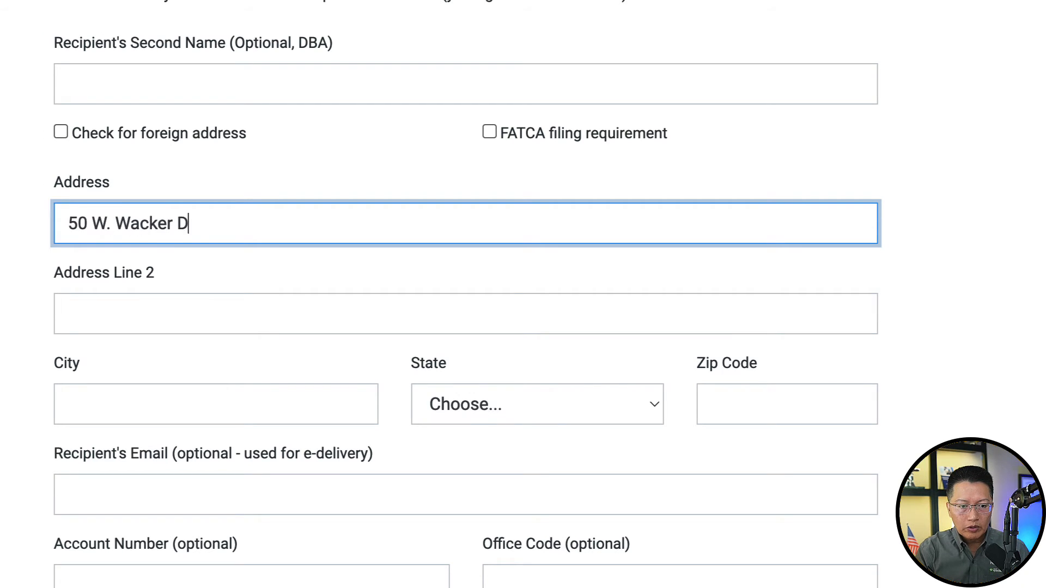
{"action": "key", "text": "Tab"}
{"action": "key", "text": "Tab"}
{"action": "type", "text": "Chicago"}
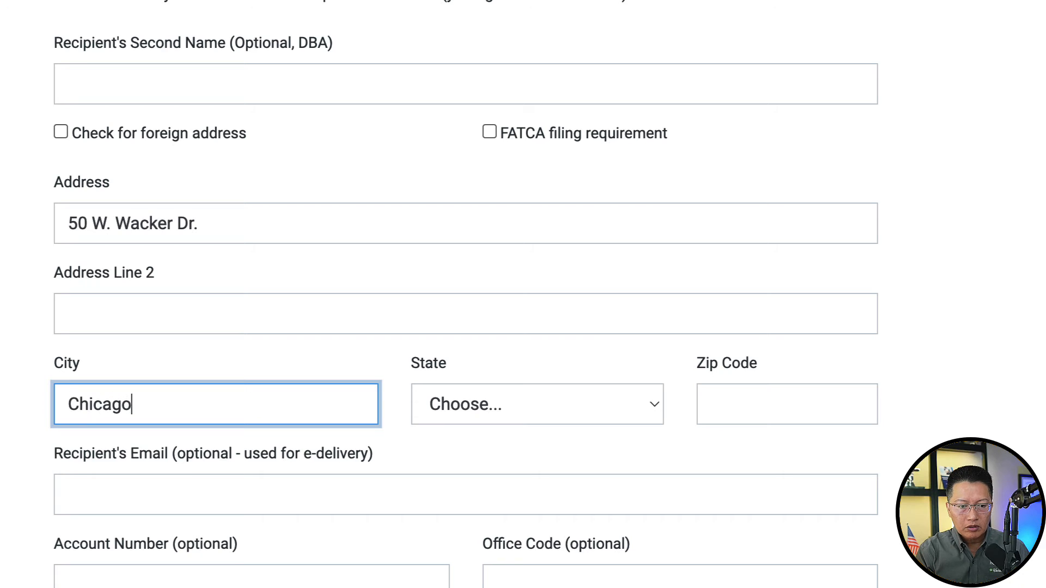
{"action": "key", "text": "Tab"}
{"action": "key", "text": "i"}
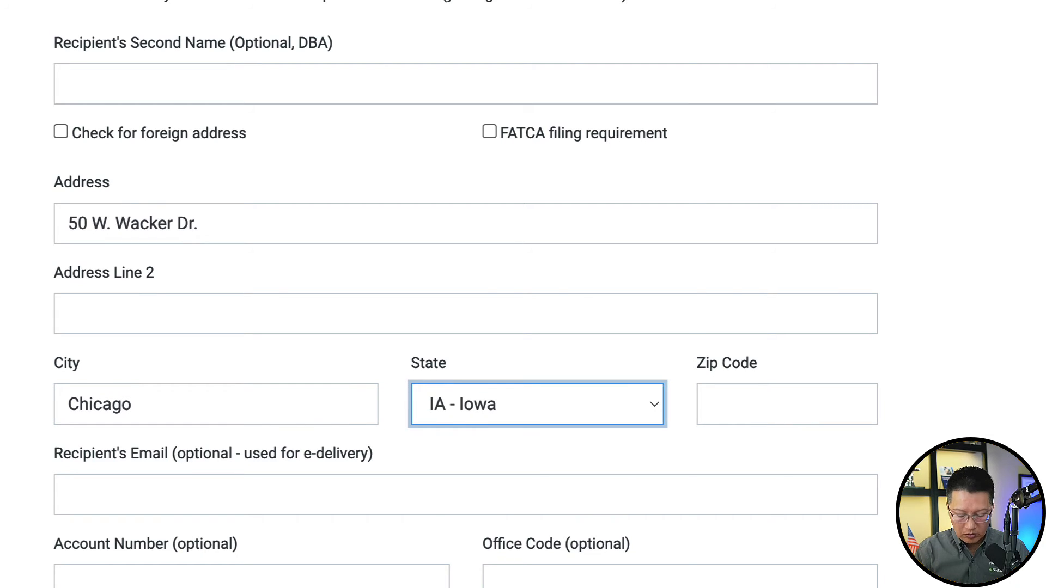
{"action": "key", "text": "space"}
{"action": "key", "text": "Down"}
{"action": "key", "text": "Down"}
{"action": "key", "text": "Return"}
{"action": "key", "text": "Tab"}
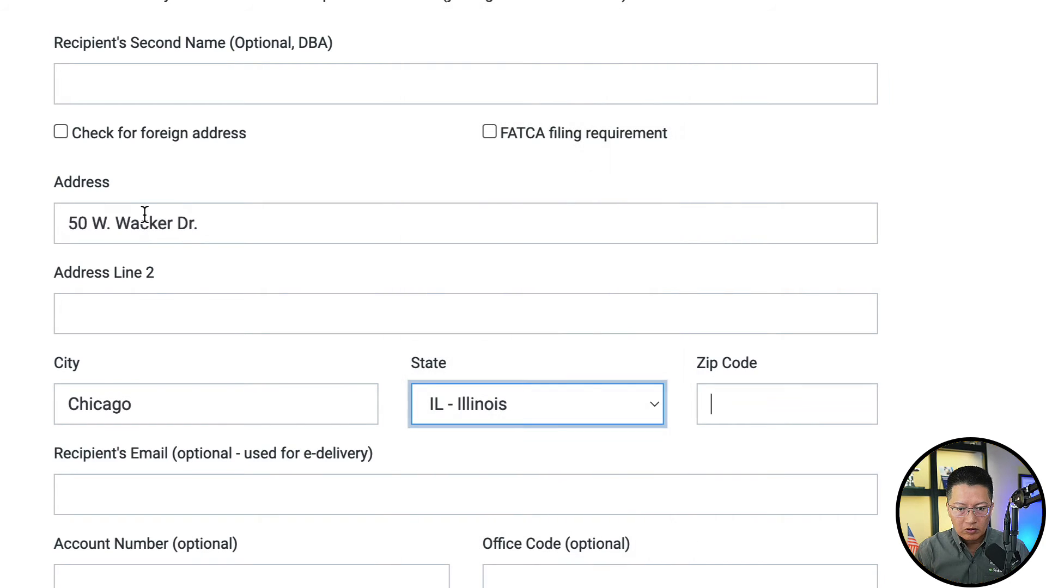
{"action": "type", "text": "60603"}
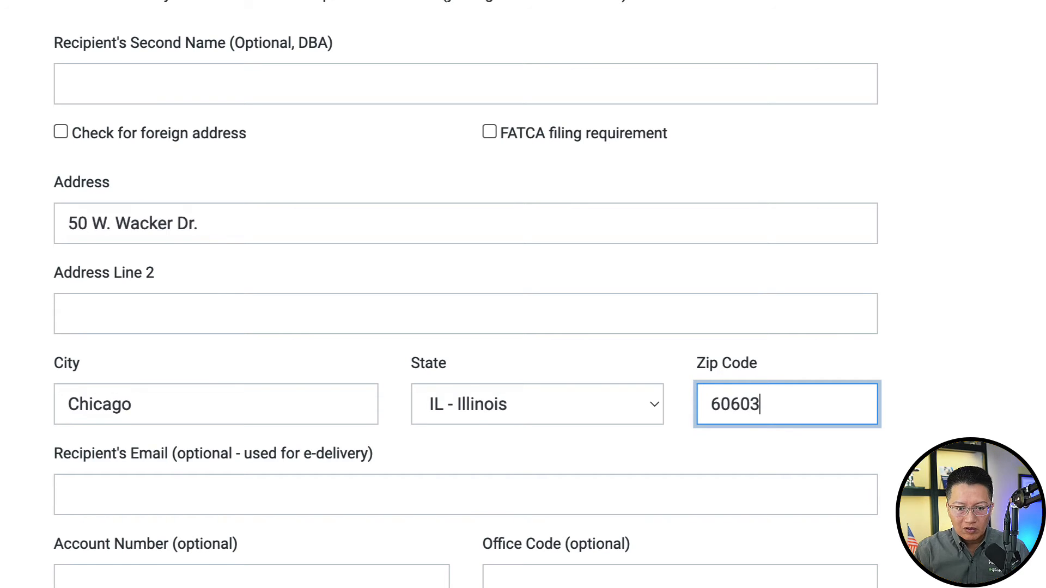
- Add the second recipient's e-mail, box 1 compensation 5000 and box 4 withholding 0
{"action": "scroll", "coordinate": [467, 298], "scroll_direction": "down", "scroll_amount": 5}
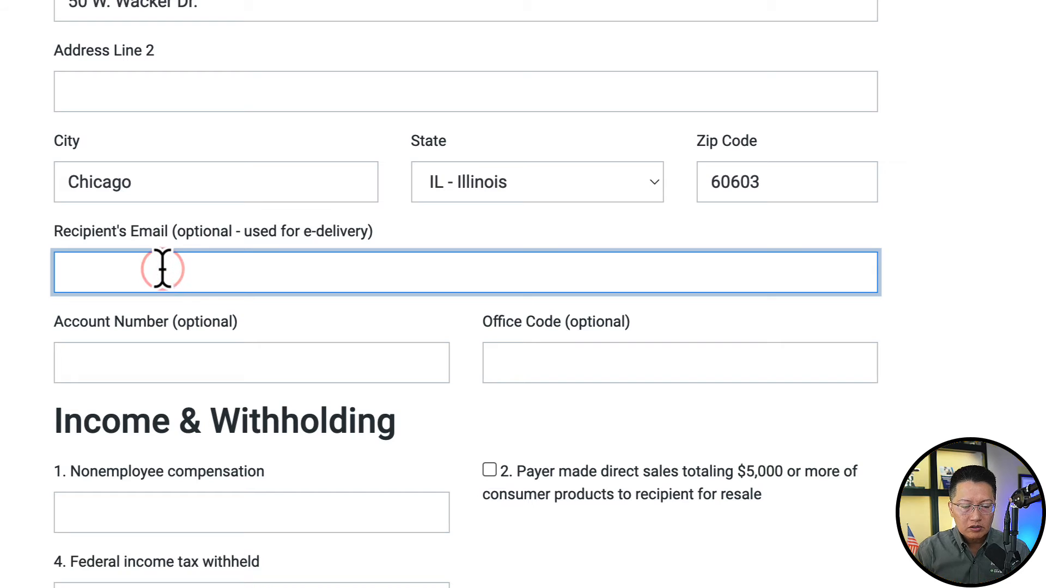
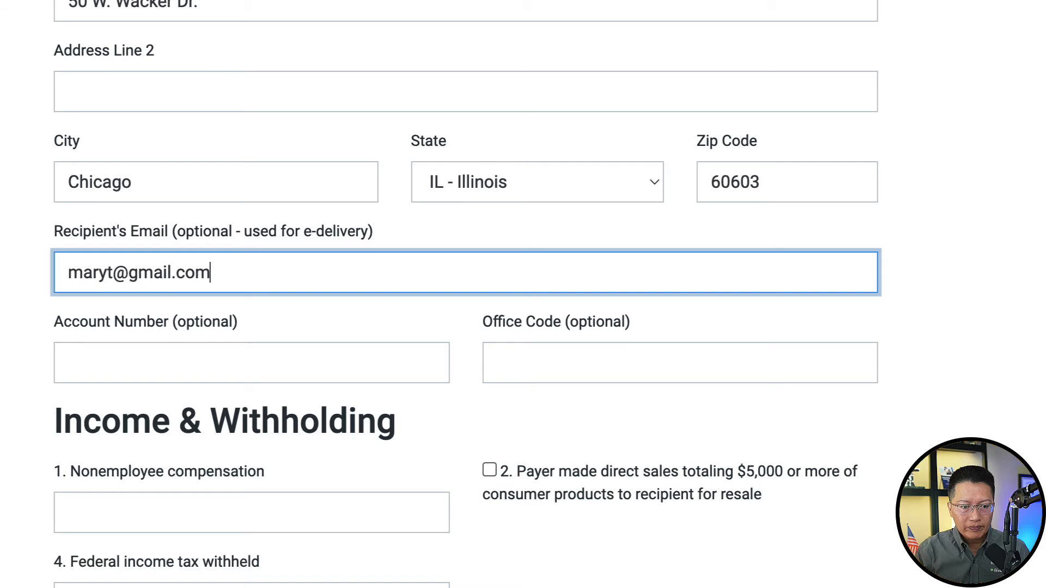
{"action": "scroll", "coordinate": [523, 294], "scroll_direction": "down", "scroll_amount": 1}
{"action": "scroll", "coordinate": [175, 293], "scroll_direction": "down", "scroll_amount": 3}
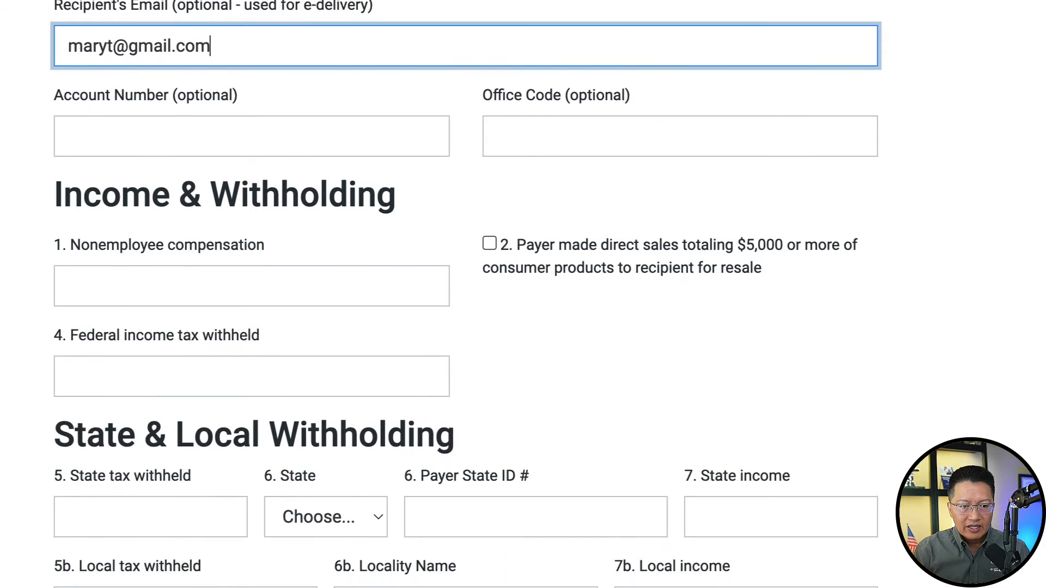
{"action": "left_click", "coordinate": [134, 233]}
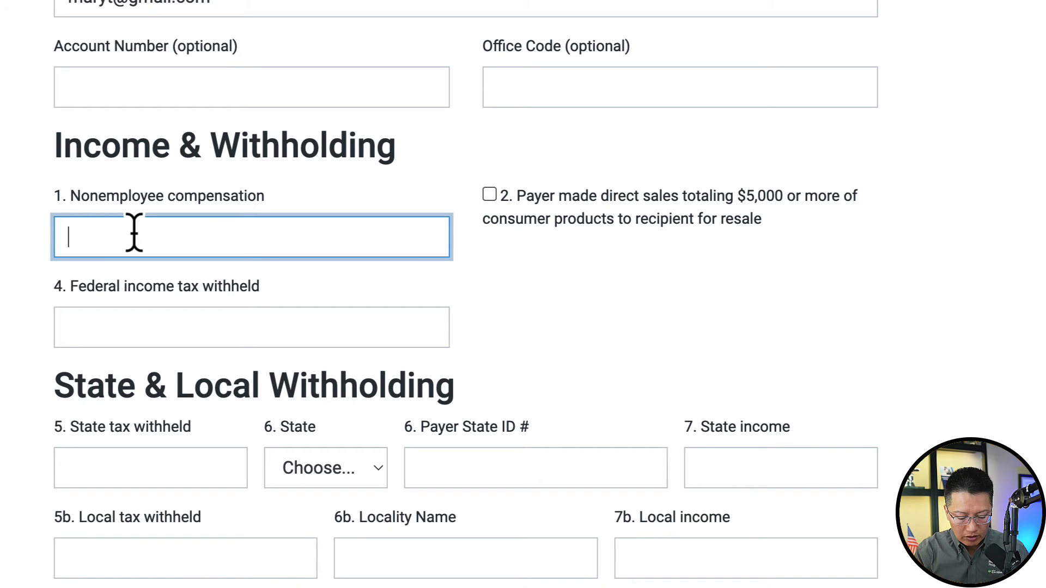
{"action": "type", "text": "5000"}
{"action": "key", "text": "Tab"}
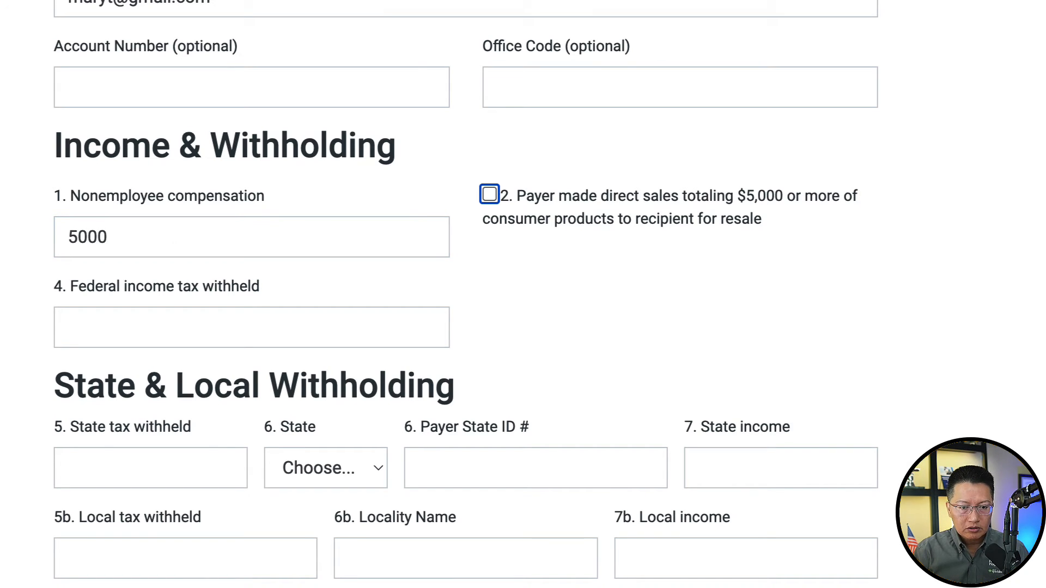
{"action": "scroll", "coordinate": [109, 278], "scroll_direction": "down", "scroll_amount": 1}
{"action": "left_click", "coordinate": [79, 288]}
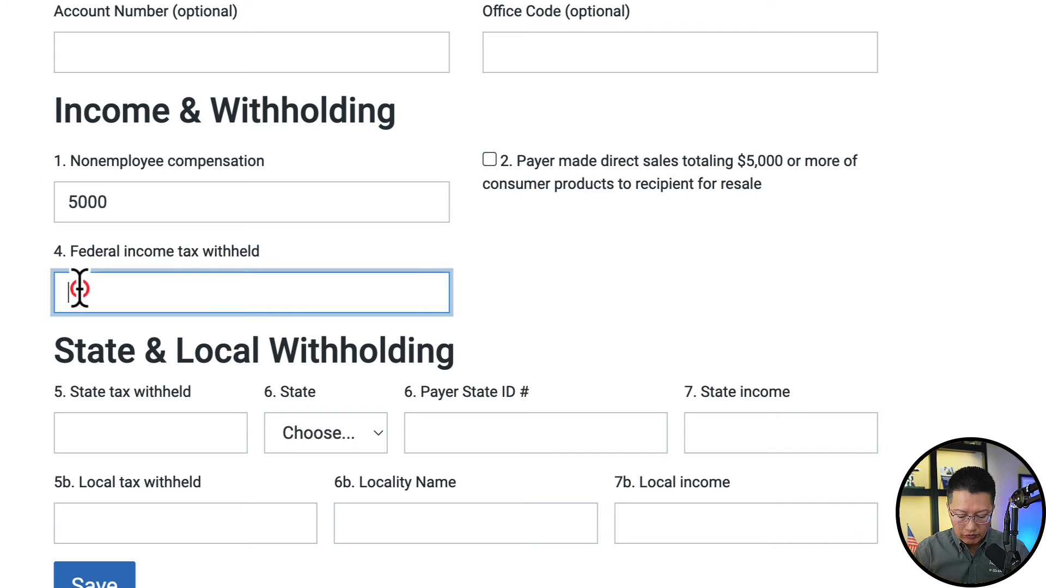
{"action": "type", "text": "0"}
{"action": "scroll", "coordinate": [136, 299], "scroll_direction": "down", "scroll_amount": 2}
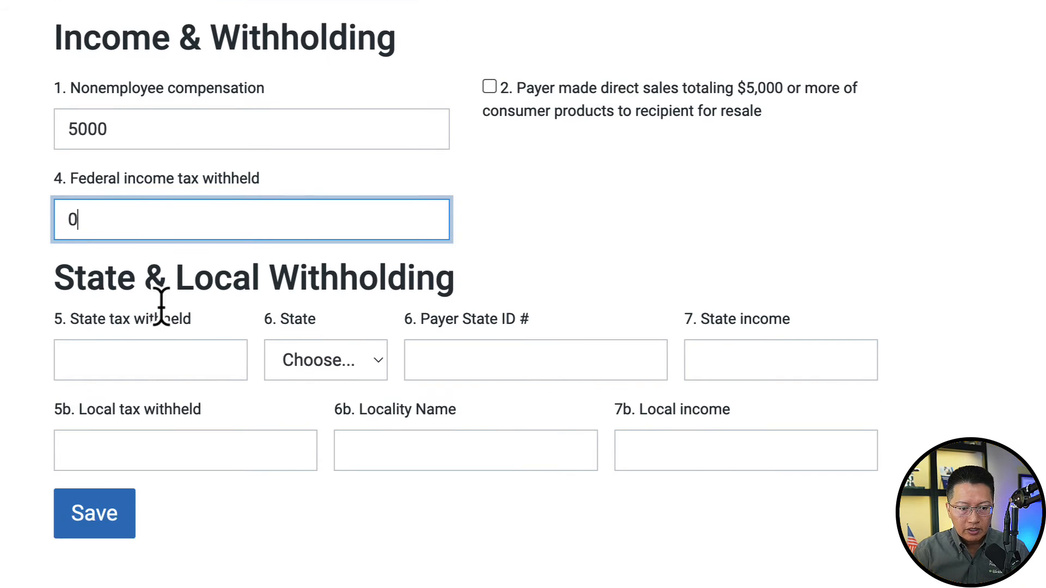
- Save the second recipient's form and review both 1099-NEC forms in the Forms Summary
{"action": "left_click", "coordinate": [85, 491]}
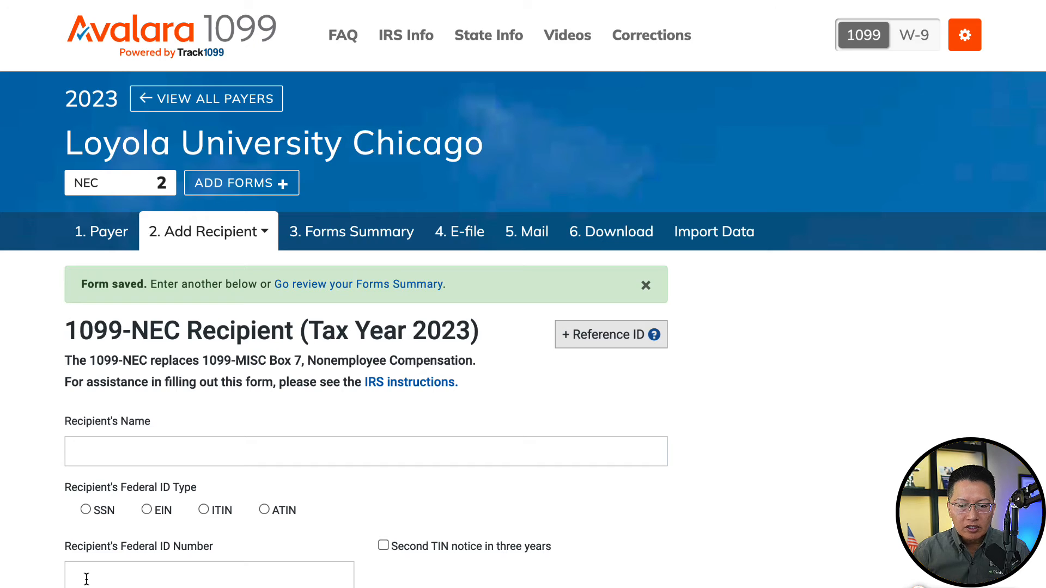
{"action": "scroll", "coordinate": [416, 463], "scroll_direction": "down", "scroll_amount": 15}
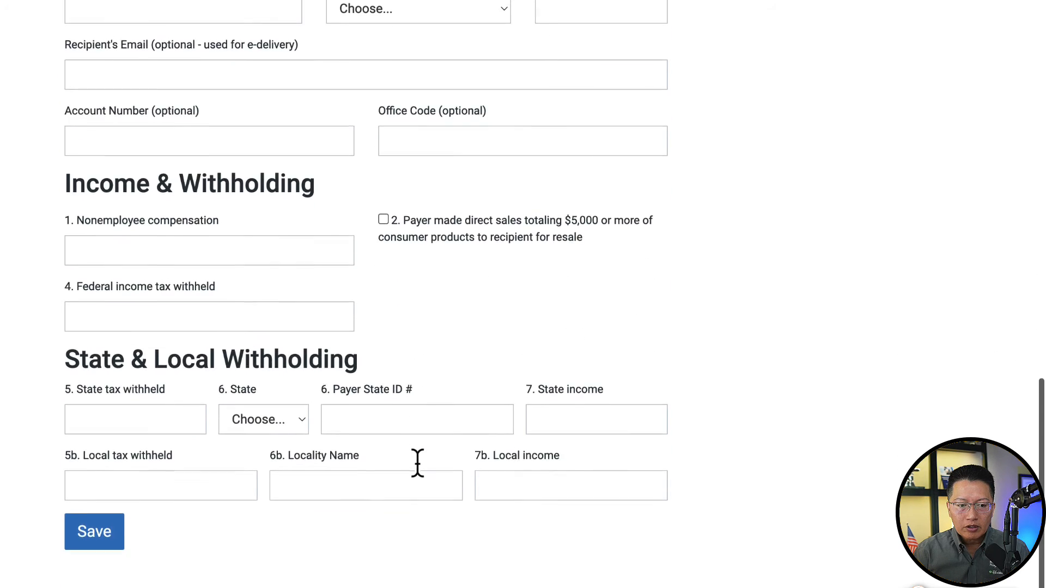
{"action": "scroll", "coordinate": [417, 463], "scroll_direction": "up", "scroll_amount": 15}
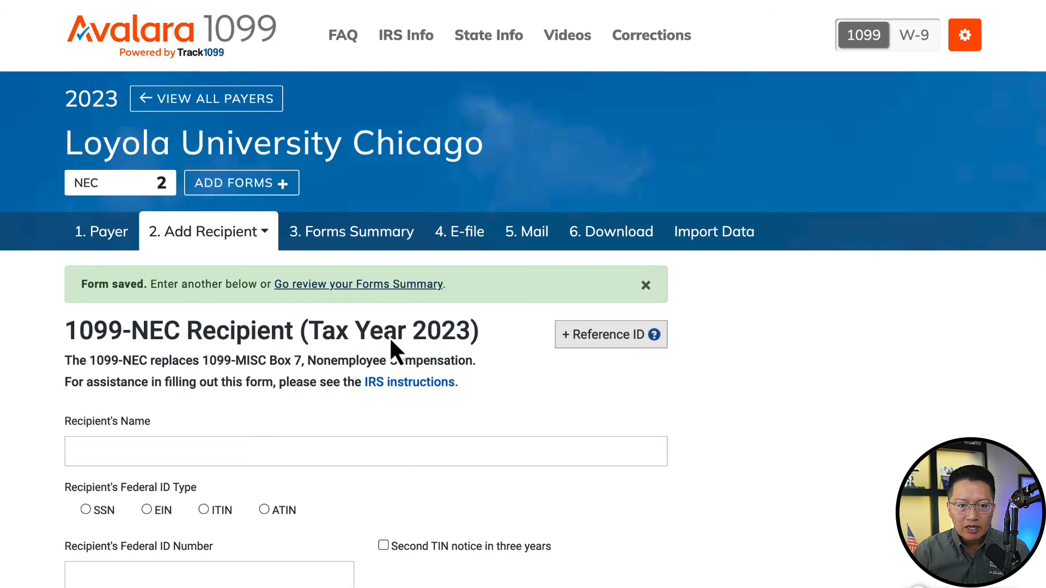
{"action": "left_click", "coordinate": [372, 298]}
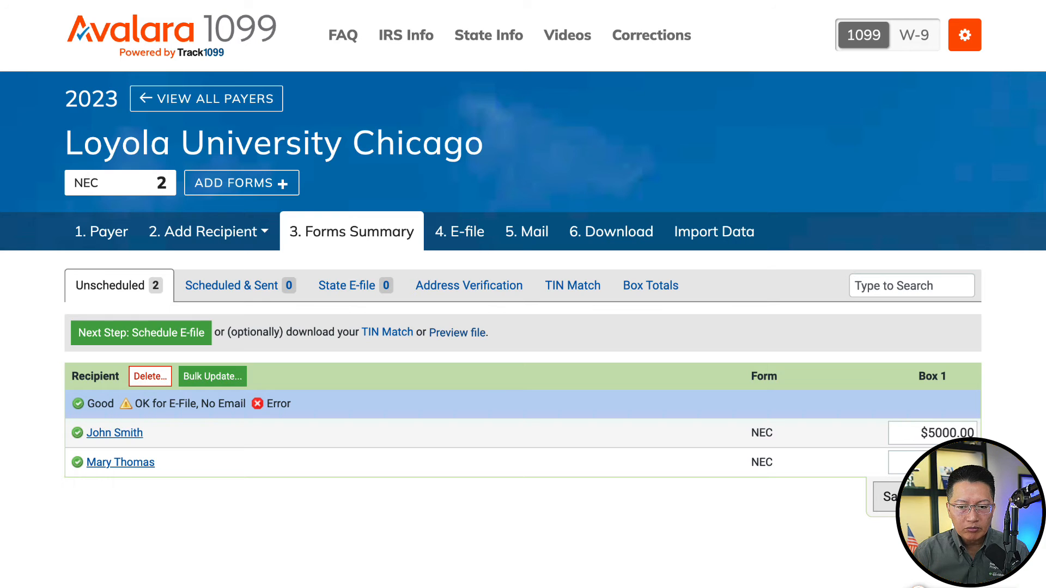
{"action": "left_click", "coordinate": [923, 497]}
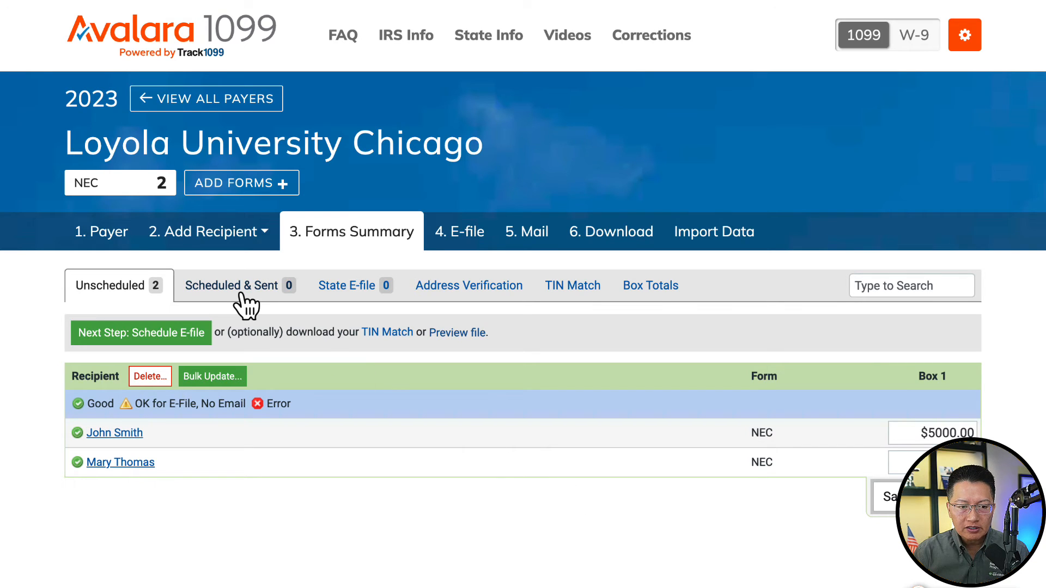
- Review the E-file schedule for 2 NEC forms on 2024-01-12 costing $5.98, and read the address verification help
{"action": "left_click", "coordinate": [198, 335]}
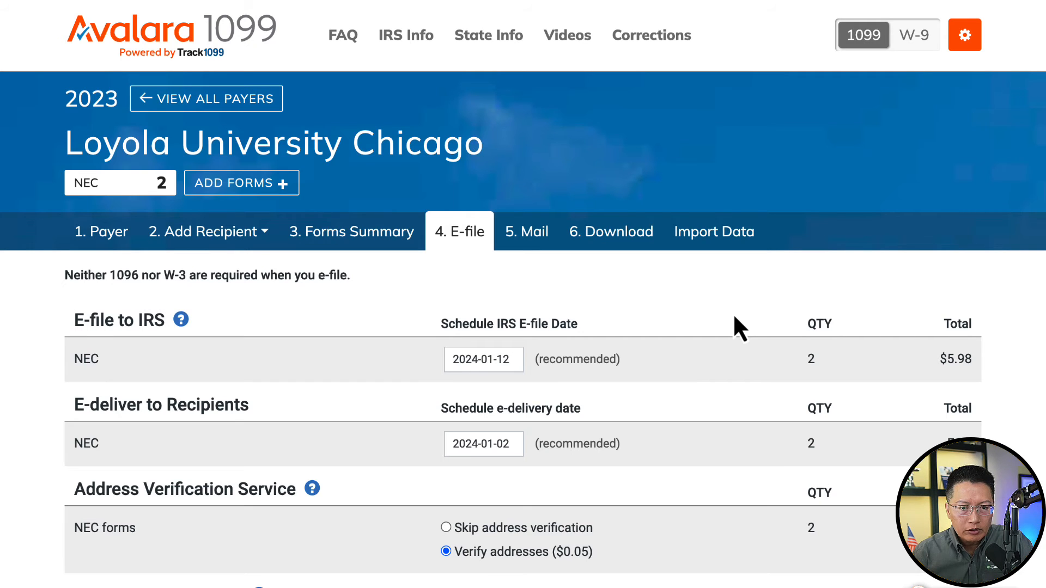
{"action": "scroll", "coordinate": [735, 318], "scroll_direction": "down", "scroll_amount": 1}
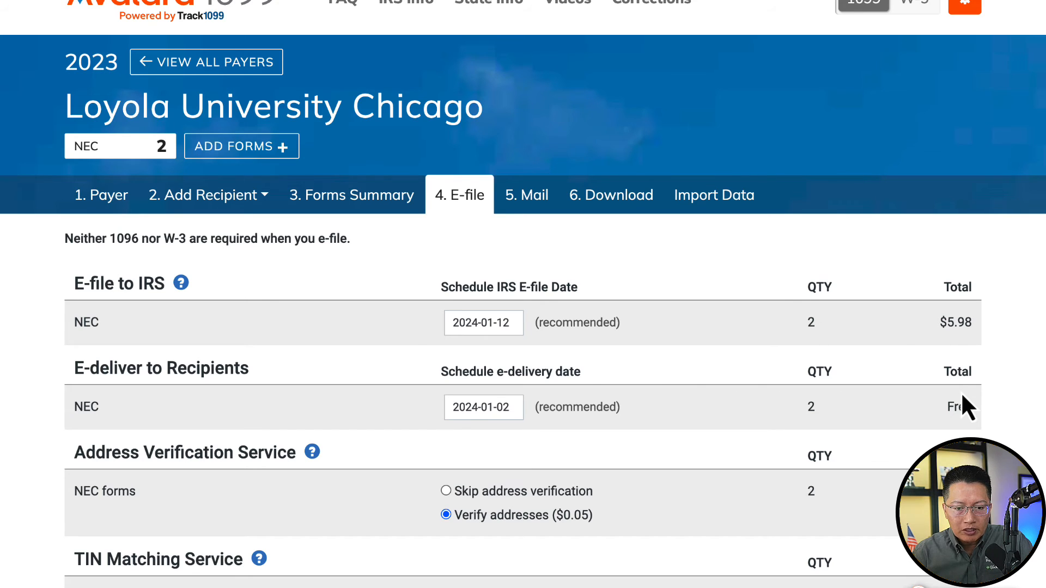
{"action": "scroll", "coordinate": [962, 395], "scroll_direction": "down", "scroll_amount": 2}
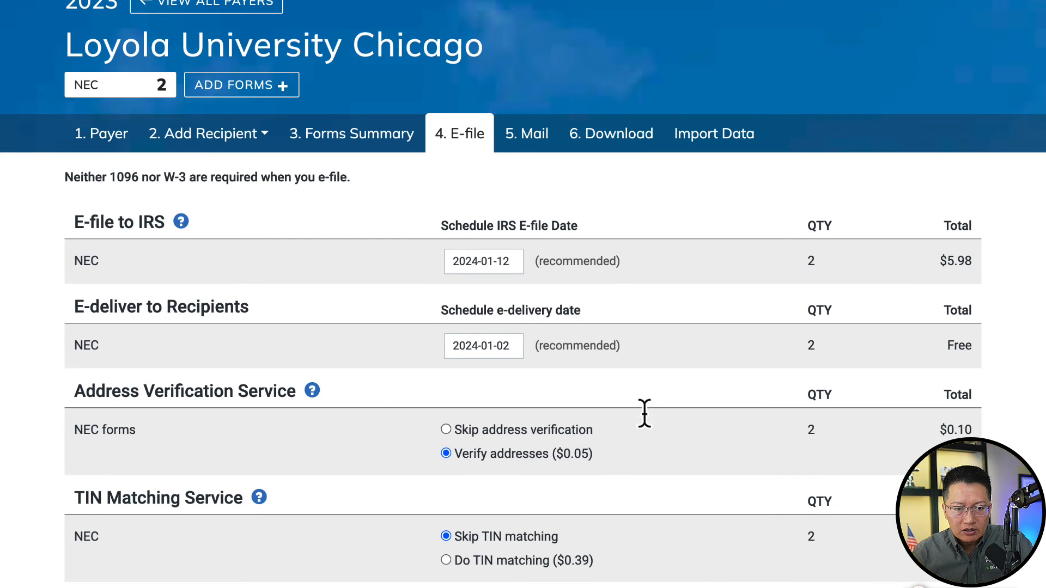
{"action": "left_click", "coordinate": [312, 391]}
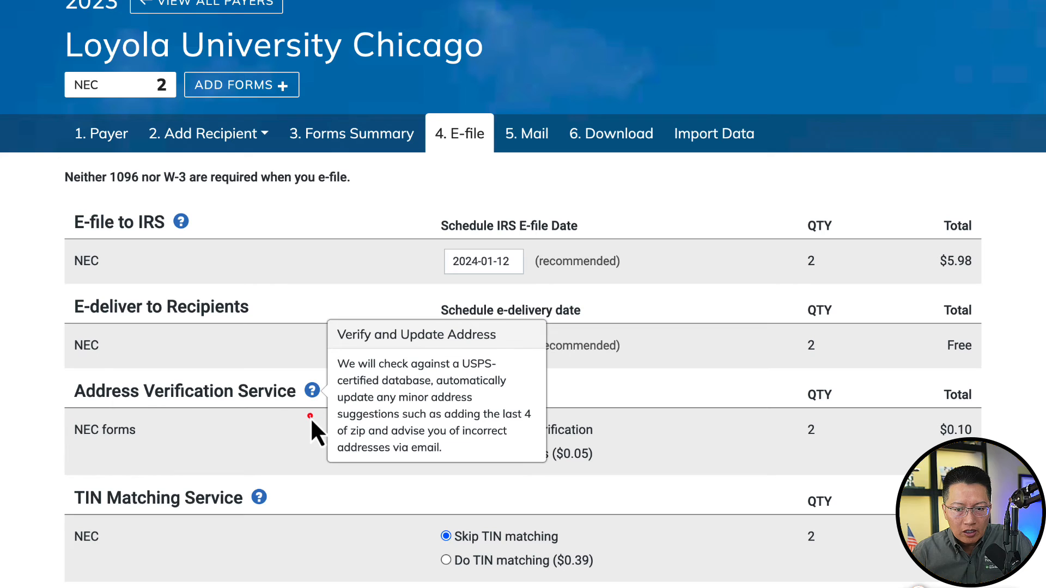
{"action": "left_click", "coordinate": [309, 417]}
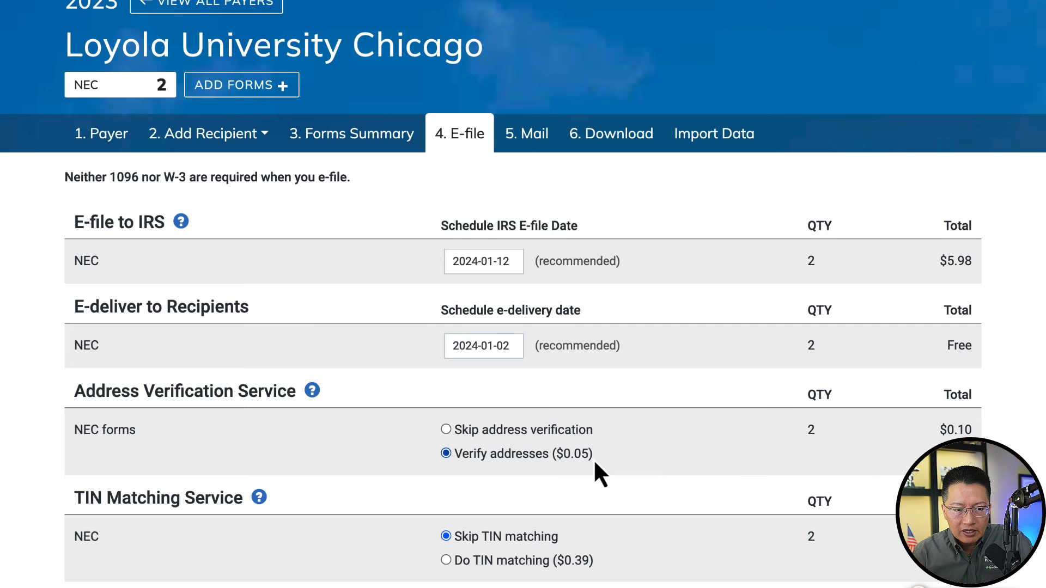
{"action": "scroll", "coordinate": [595, 464], "scroll_direction": "down", "scroll_amount": 2}
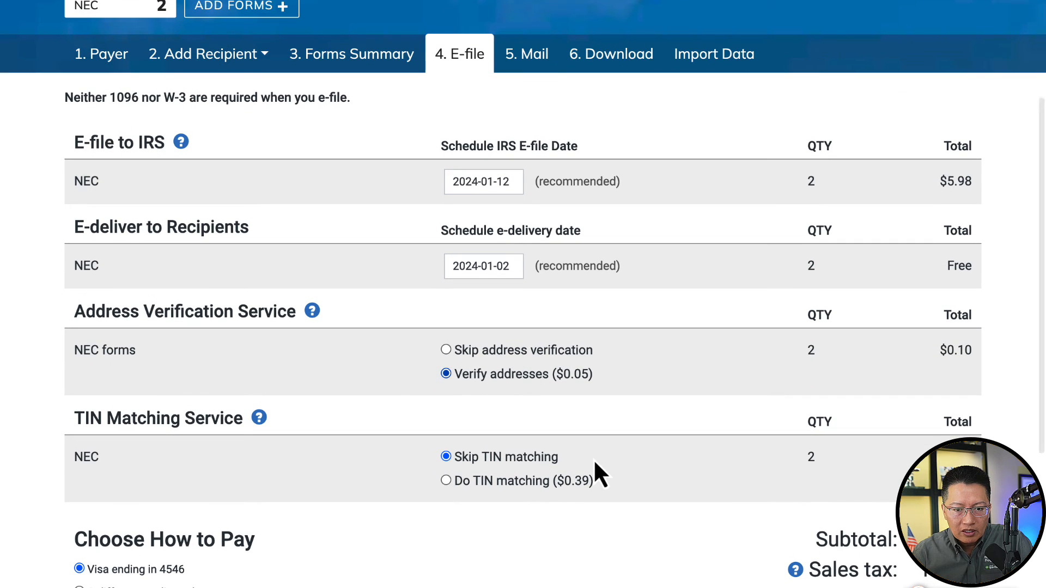
{"action": "scroll", "coordinate": [675, 436], "scroll_direction": "down", "scroll_amount": 2}
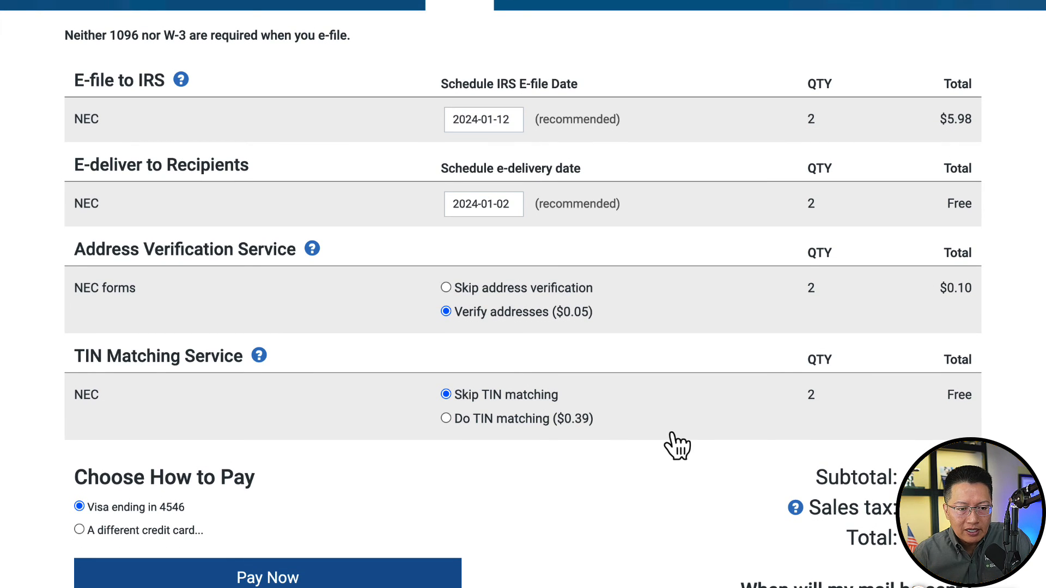
{"action": "mouse_move", "coordinate": [259, 360]}
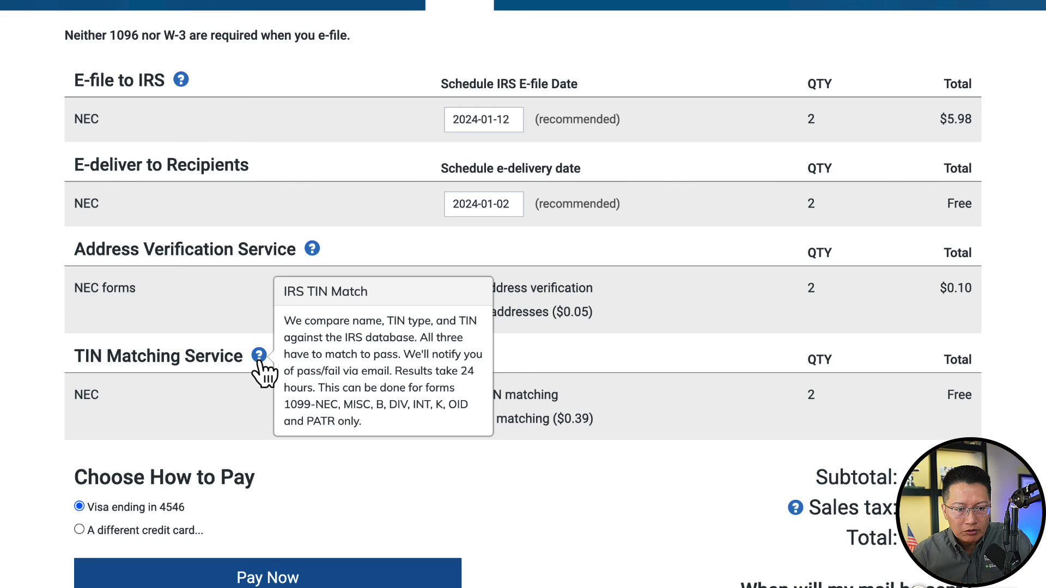
{"action": "left_click", "coordinate": [257, 383]}
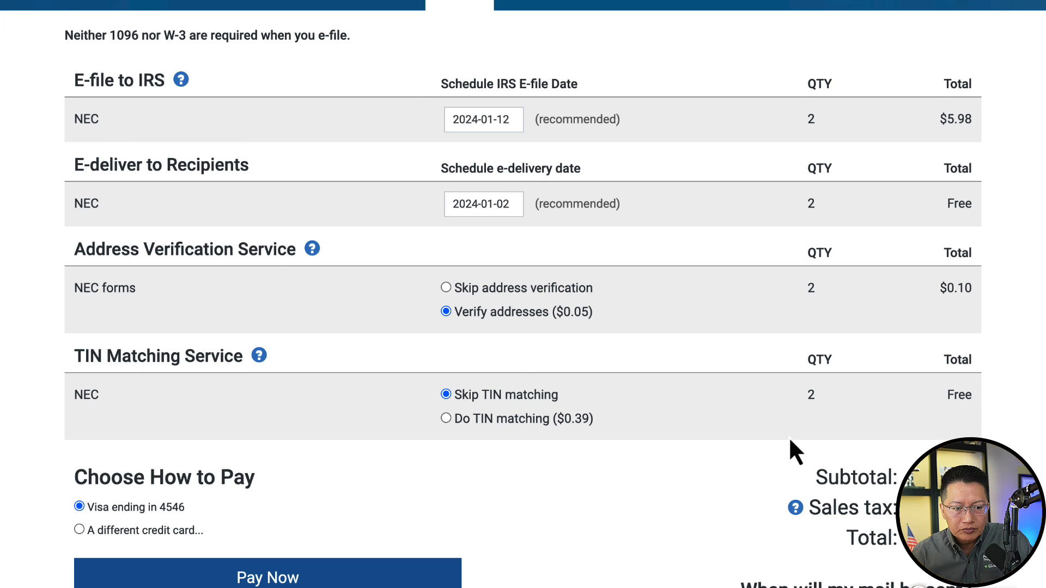
{"action": "scroll", "coordinate": [789, 438], "scroll_direction": "down", "scroll_amount": 3}
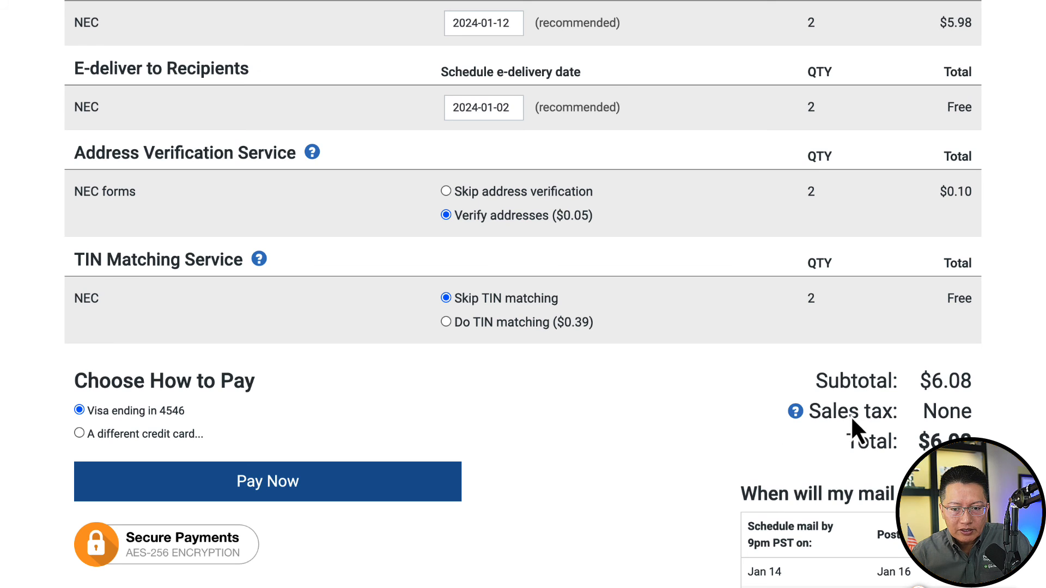
{"action": "scroll", "coordinate": [852, 414], "scroll_direction": "down", "scroll_amount": 2}
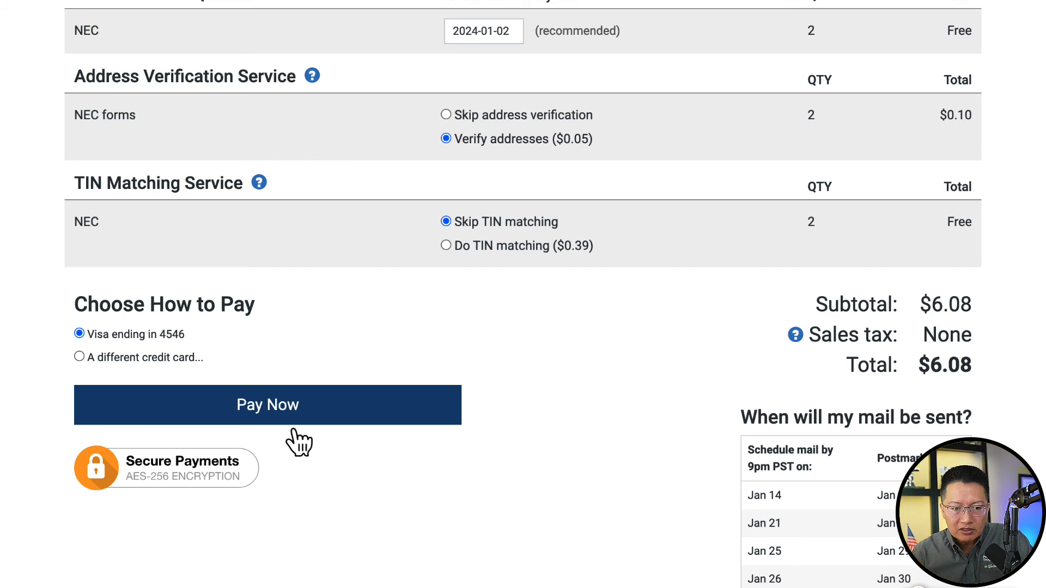
{"action": "scroll", "coordinate": [569, 473], "scroll_direction": "down", "scroll_amount": 2}
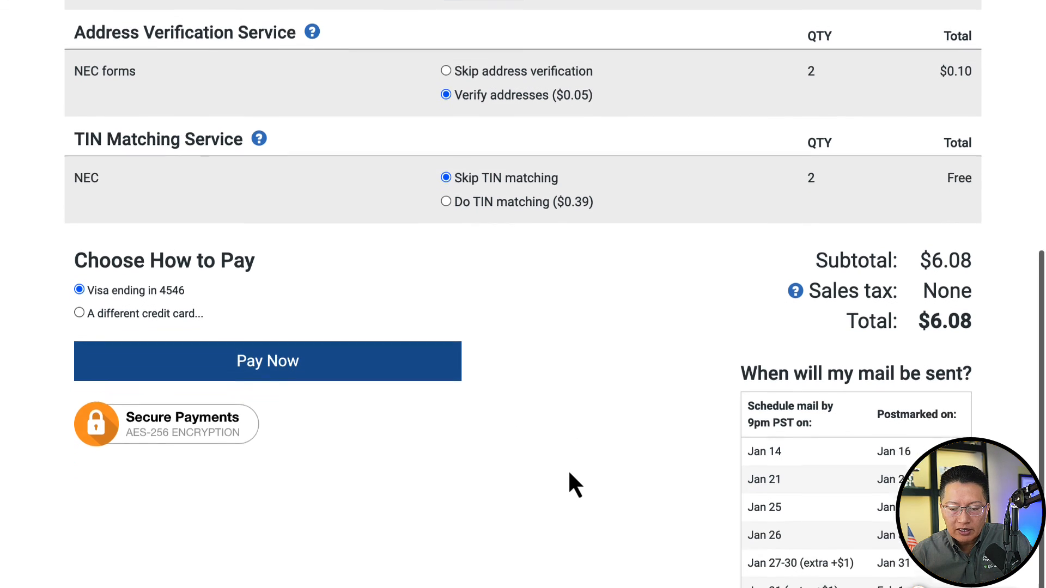
{"action": "scroll", "coordinate": [569, 472], "scroll_direction": "down", "scroll_amount": 2}
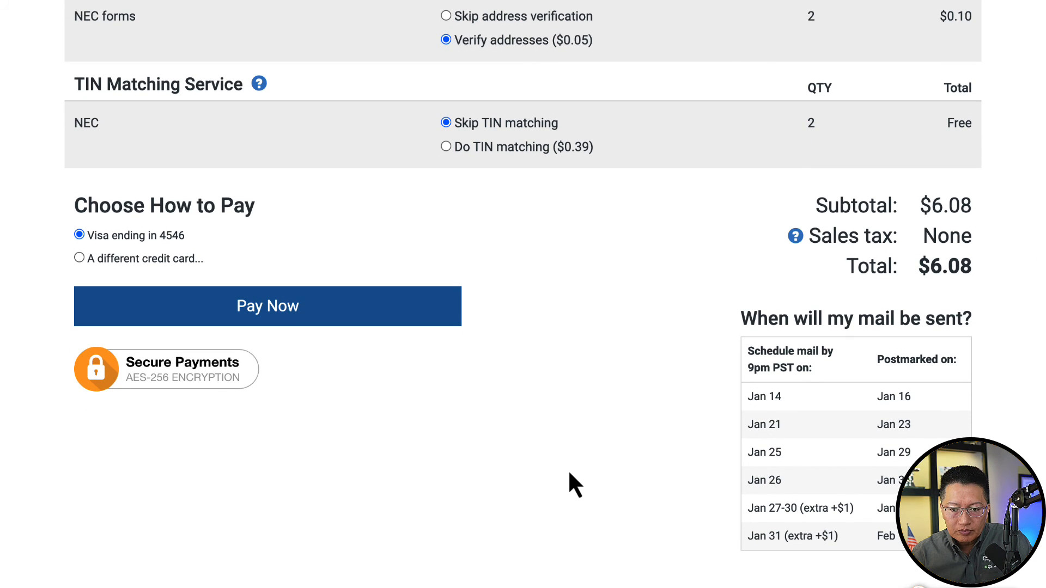
{"action": "scroll", "coordinate": [569, 473], "scroll_direction": "up", "scroll_amount": 1}
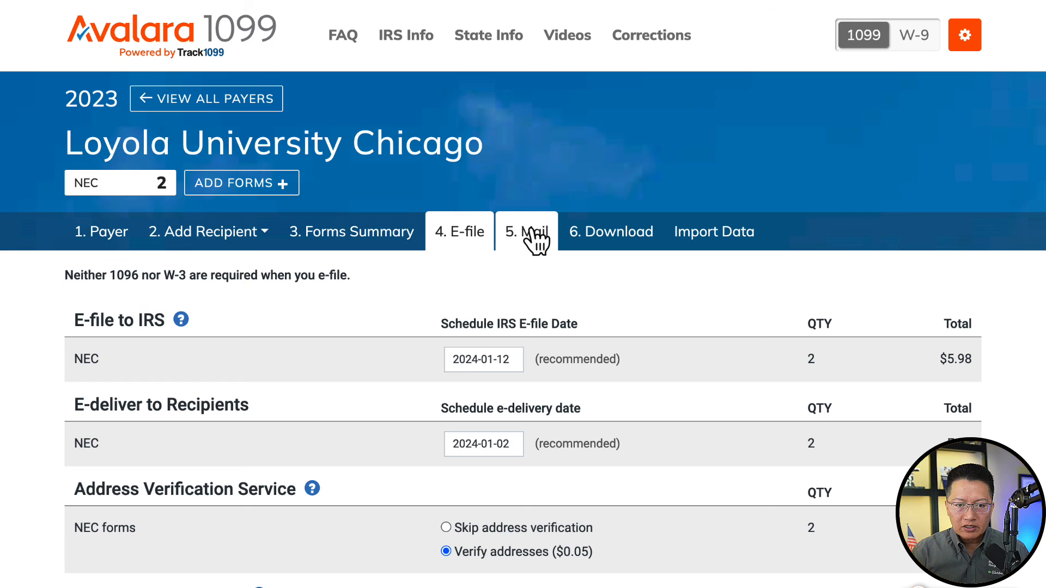
- Check the Mail tab, then view Download All Forms and the More Download Options on the Download tab
{"action": "left_click", "coordinate": [536, 239]}
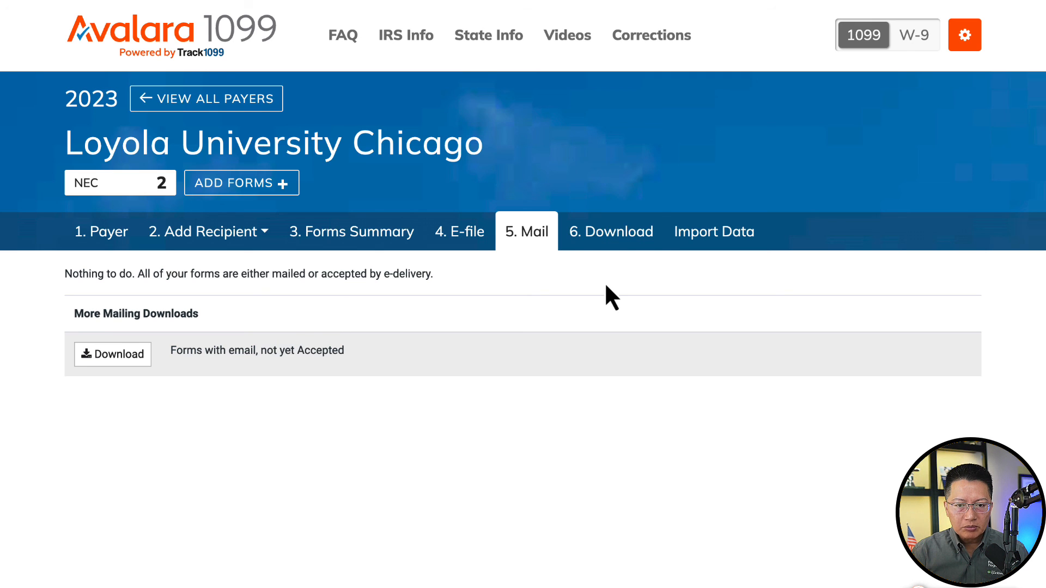
{"action": "left_click", "coordinate": [619, 240]}
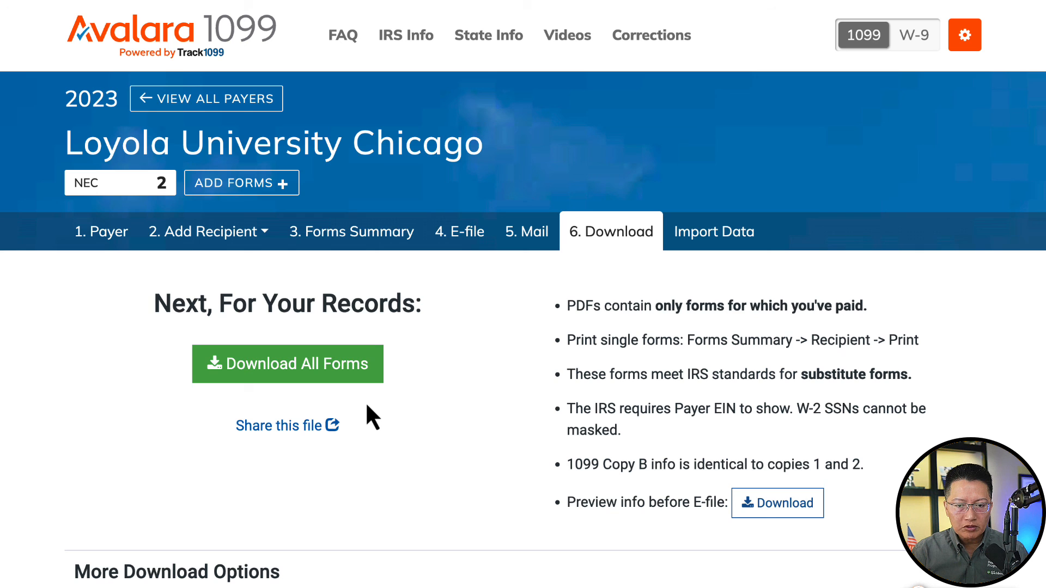
{"action": "scroll", "coordinate": [447, 410], "scroll_direction": "down", "scroll_amount": 5}
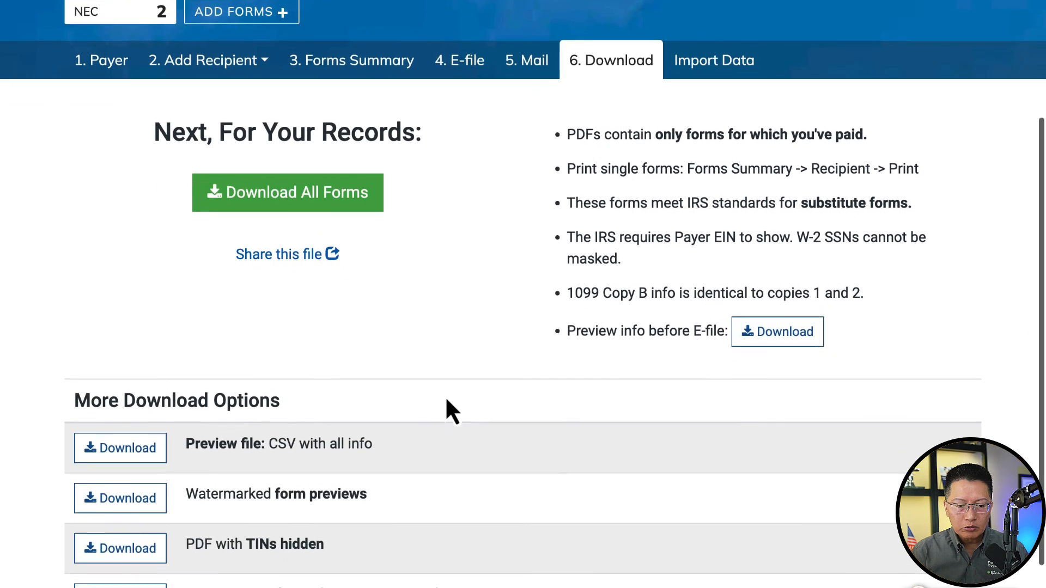